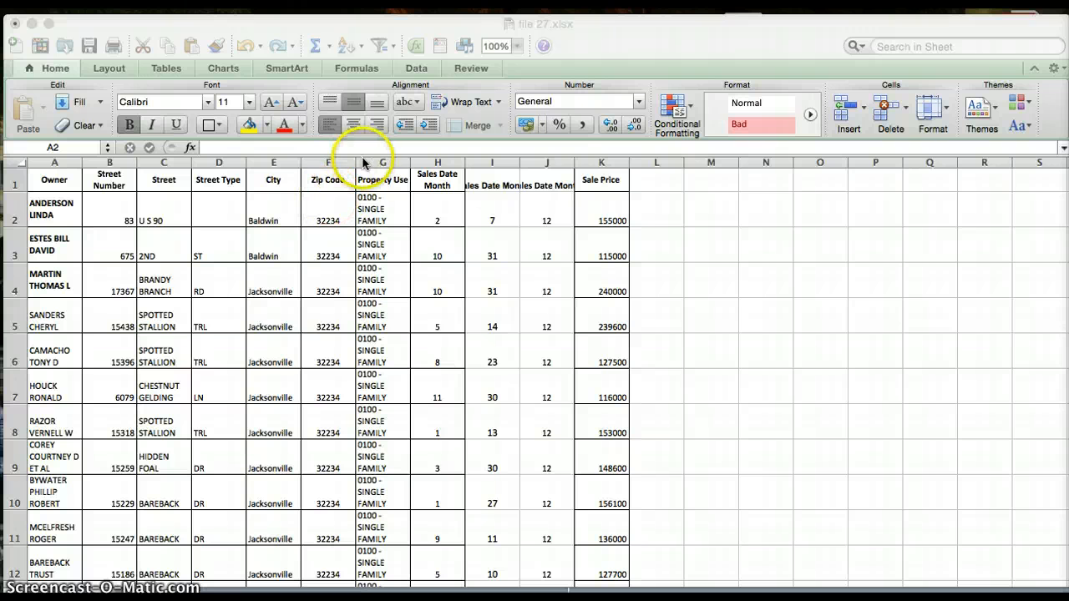
Insert a blank column before the Property Use column.
{"action": "left_click", "coordinate": [358, 164]}
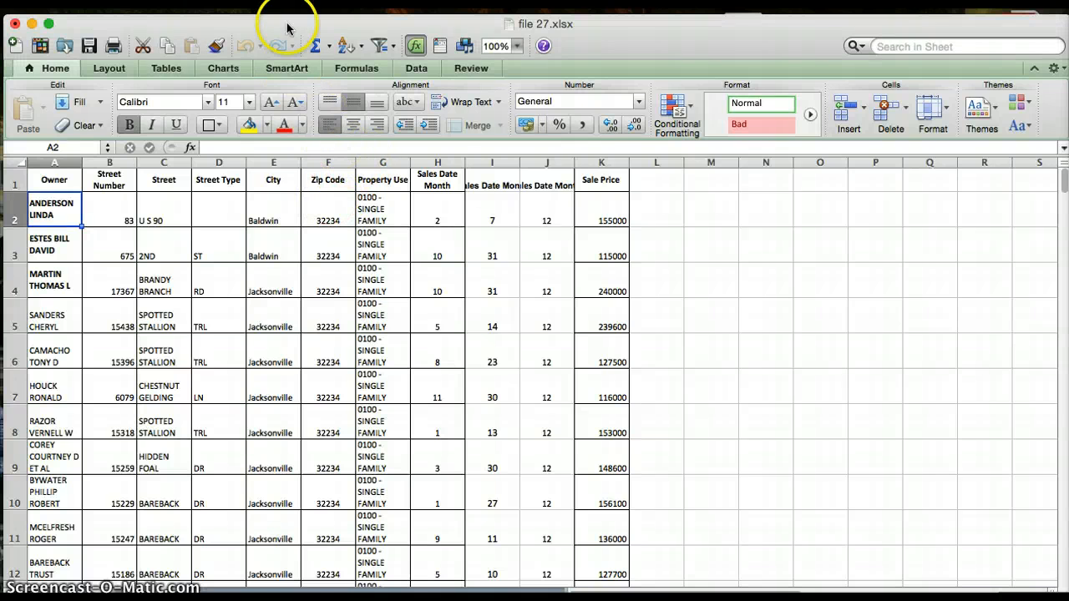
{"action": "left_click", "coordinate": [394, 209]}
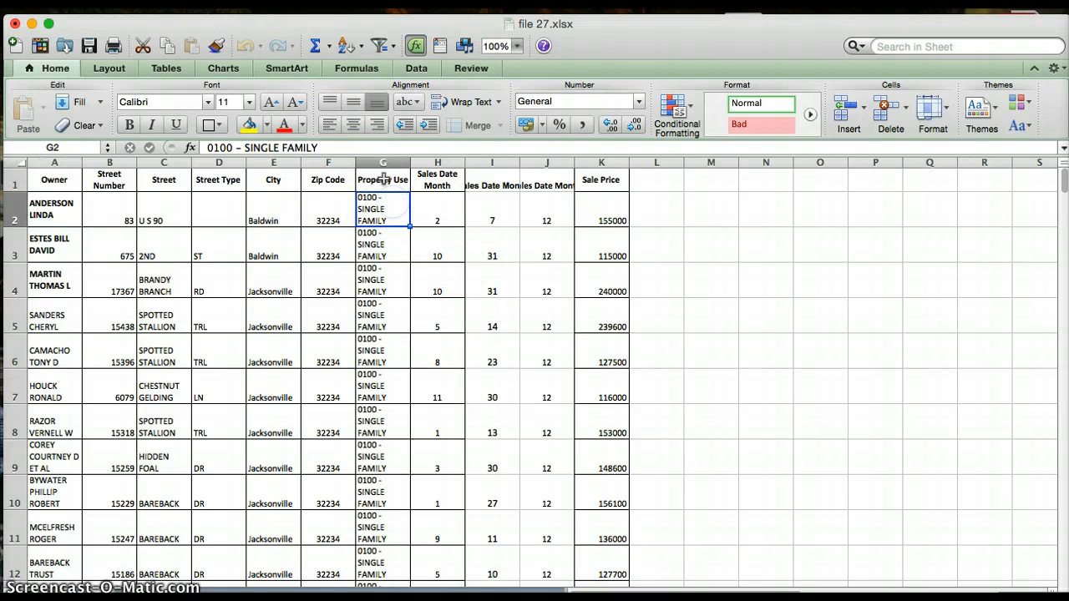
{"action": "left_click", "coordinate": [382, 178]}
{"action": "left_click", "coordinate": [380, 162]}
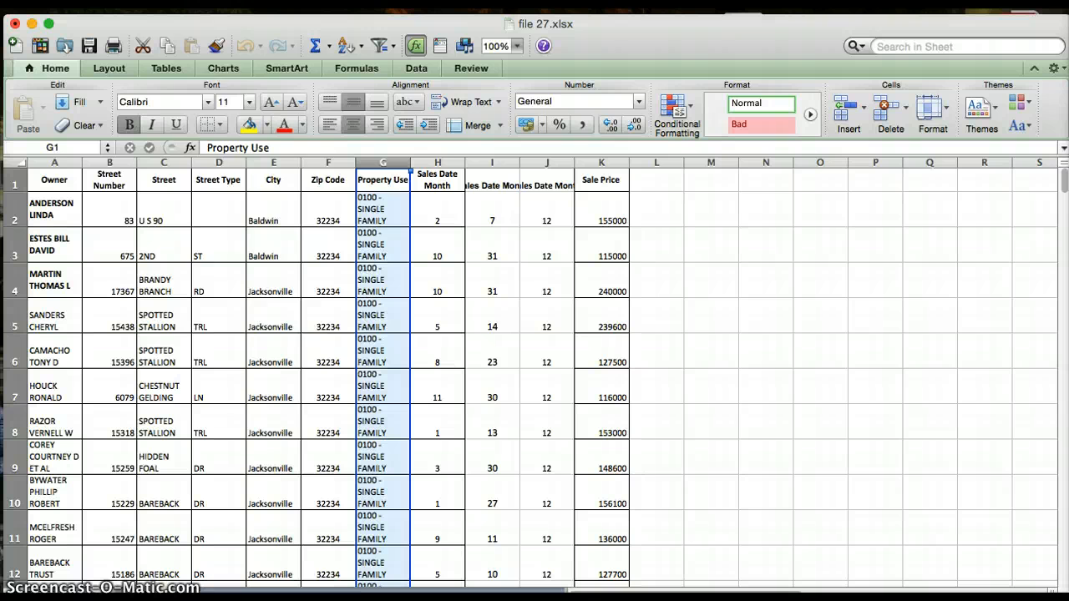
{"action": "left_click", "coordinate": [210, 3]}
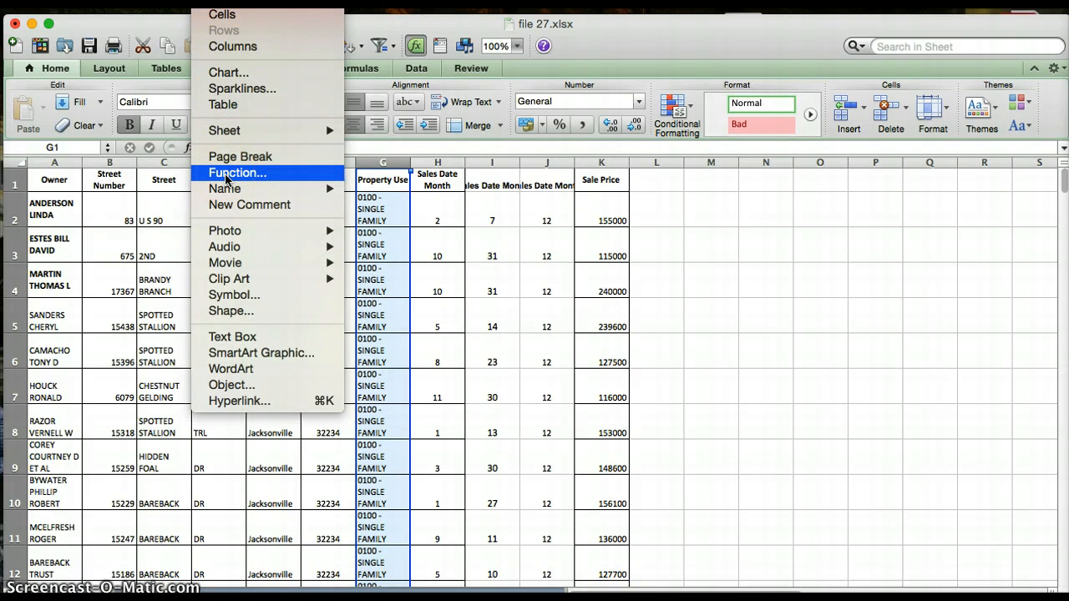
{"action": "left_click", "coordinate": [251, 49]}
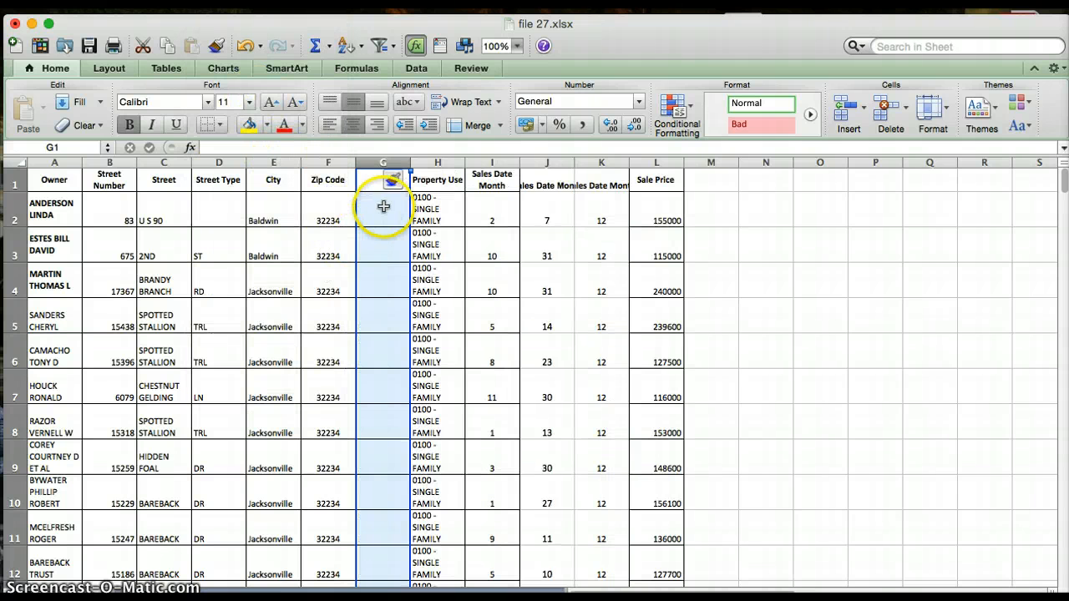
Enter the header "Full Address" in cell G1 of the new blank column.
{"action": "left_click", "coordinate": [384, 206]}
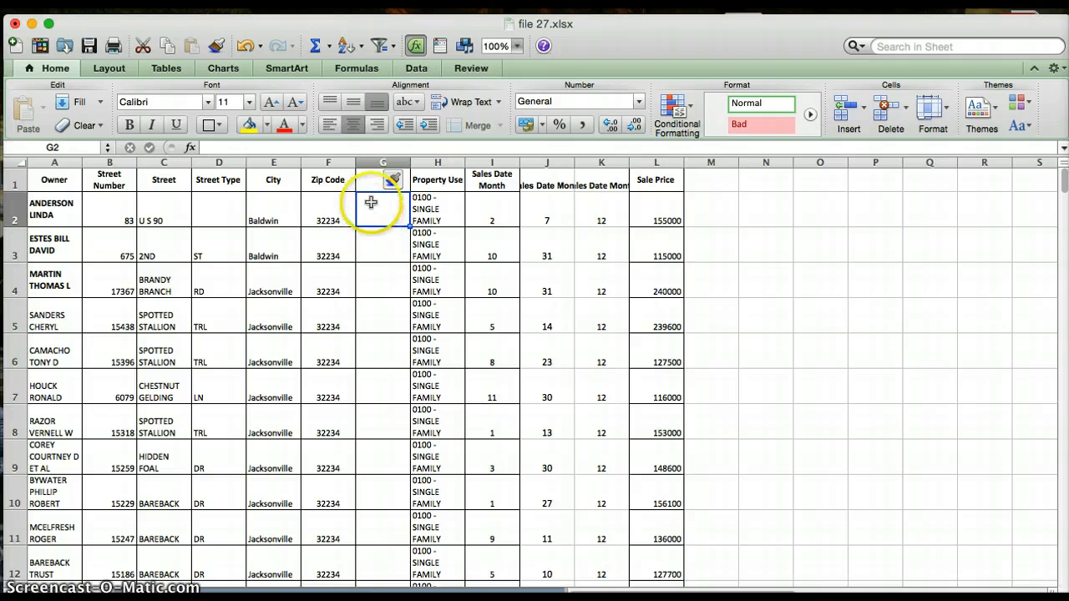
{"action": "left_click", "coordinate": [369, 189]}
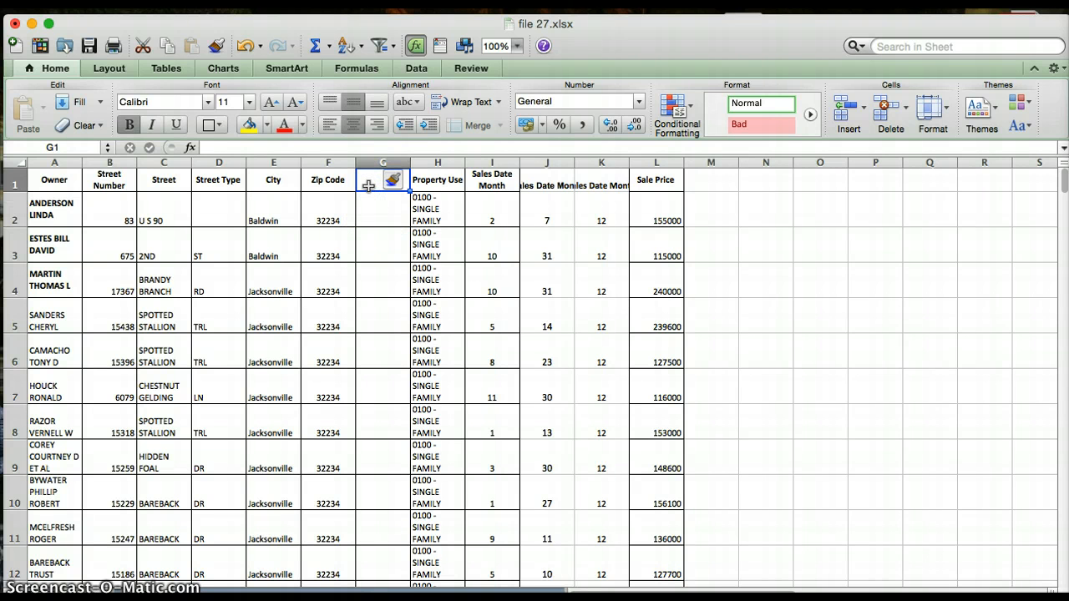
{"action": "double_click", "coordinate": [368, 184]}
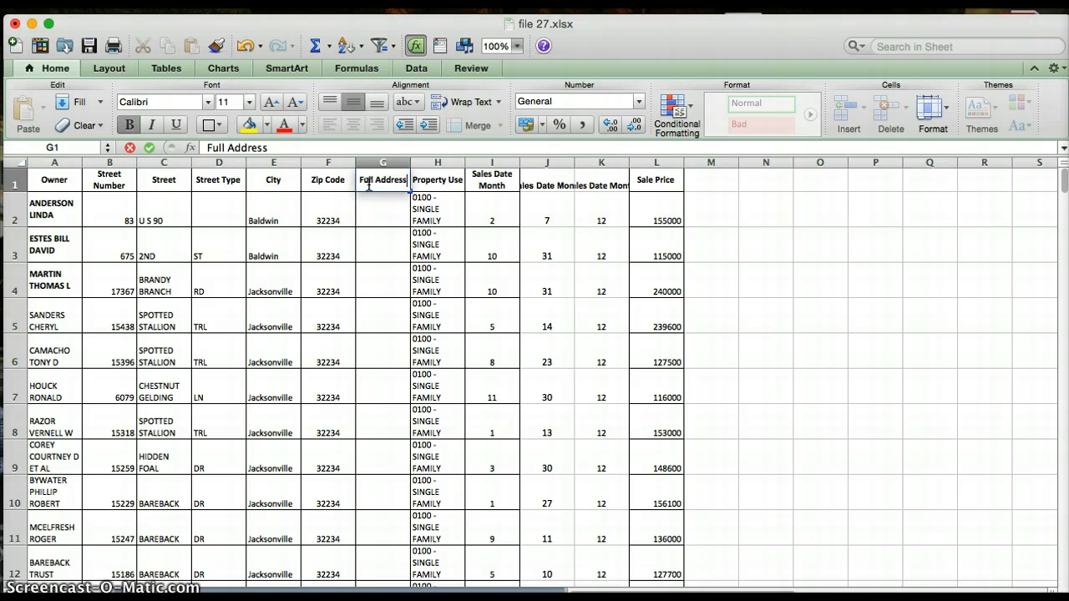
{"action": "left_click", "coordinate": [378, 215]}
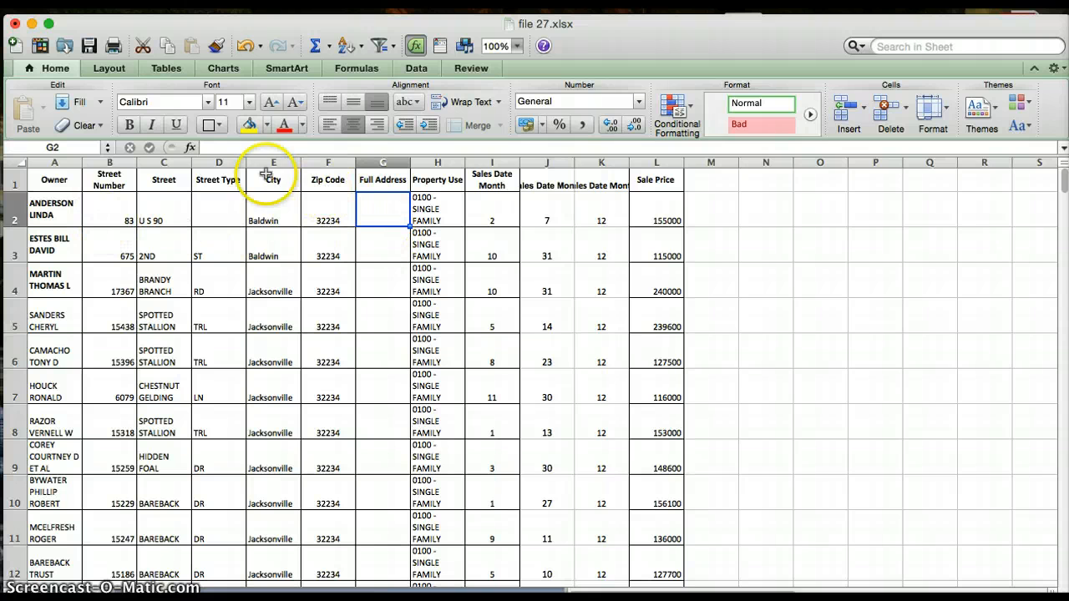
Start a CONCATENATE function in cell G2 with the street number cell B2 as its first argument.
{"action": "left_click", "coordinate": [190, 148]}
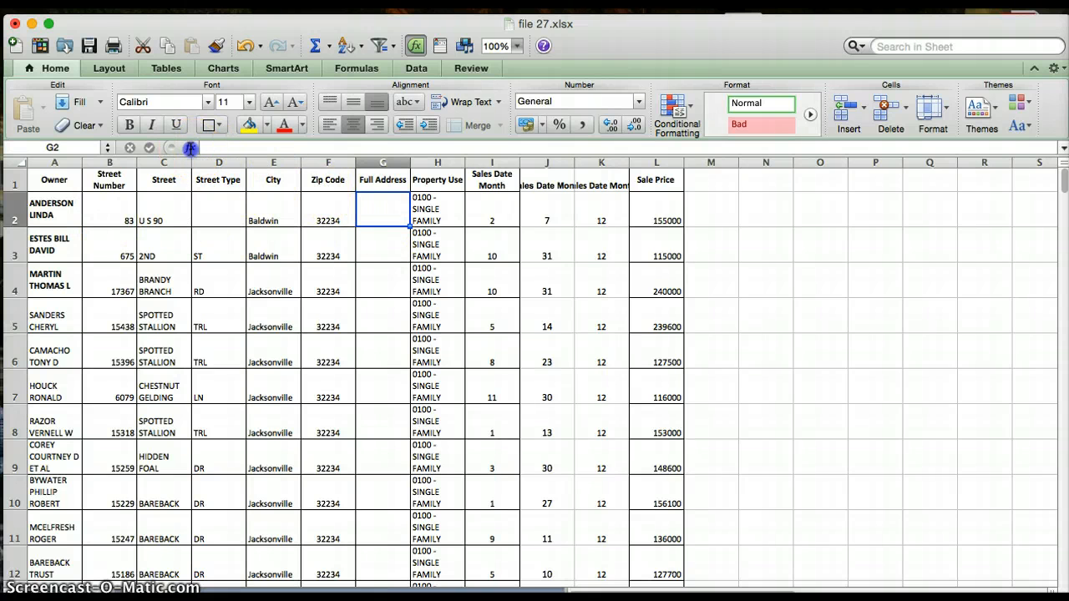
{"action": "double_click", "coordinate": [739, 204]}
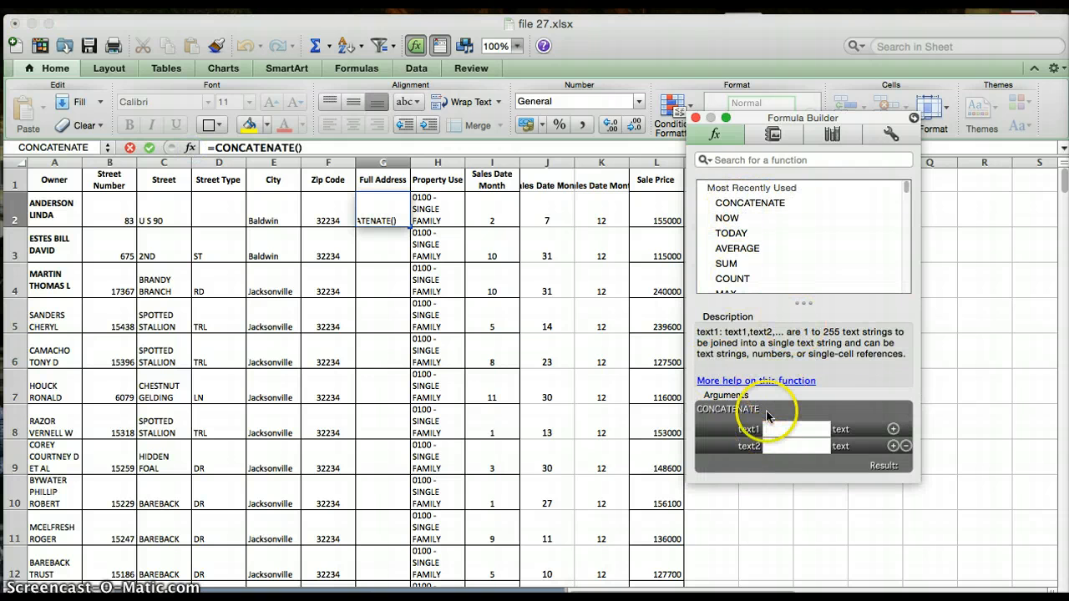
{"action": "left_click", "coordinate": [774, 430]}
{"action": "left_click", "coordinate": [110, 192]}
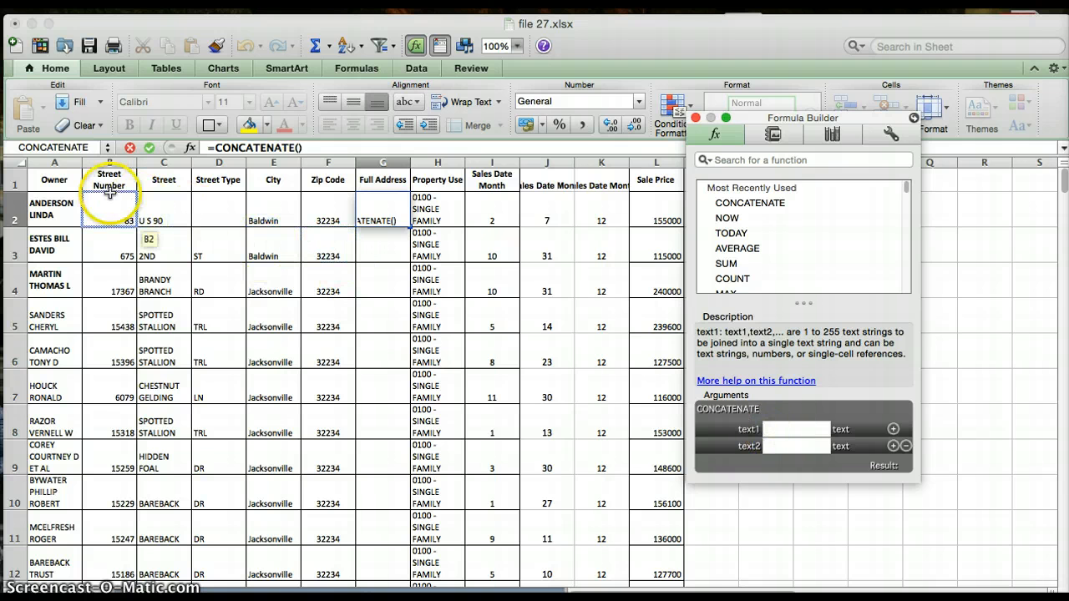
Add a quoted space, the street cell C2 and another quoted space as the second to fourth CONCATENATE arguments.
{"action": "left_click", "coordinate": [893, 429]}
{"action": "left_click", "coordinate": [780, 458]}
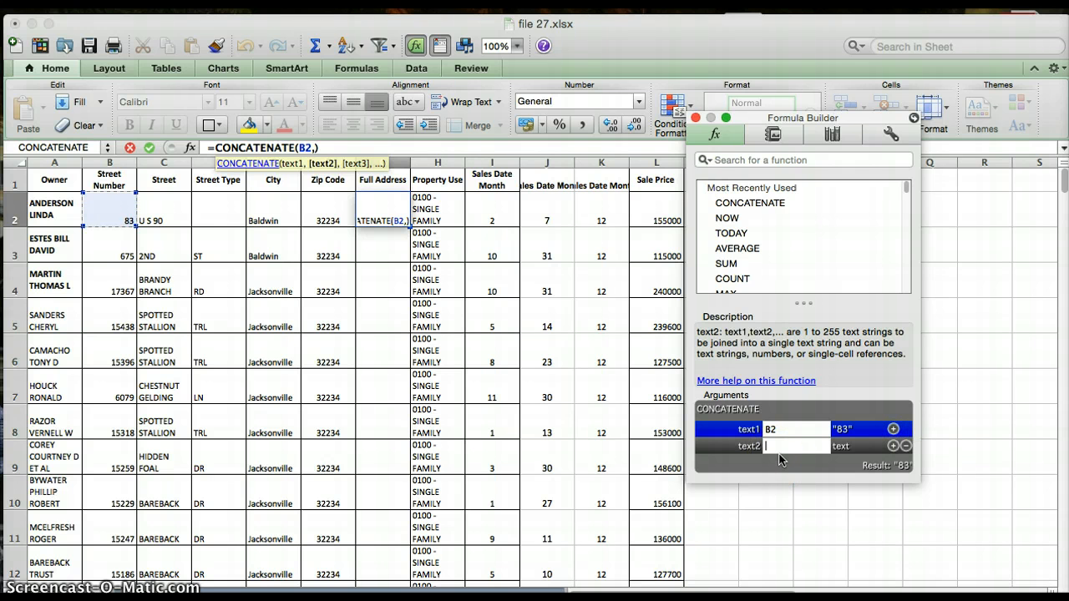
{"action": "type", "text": "\""}
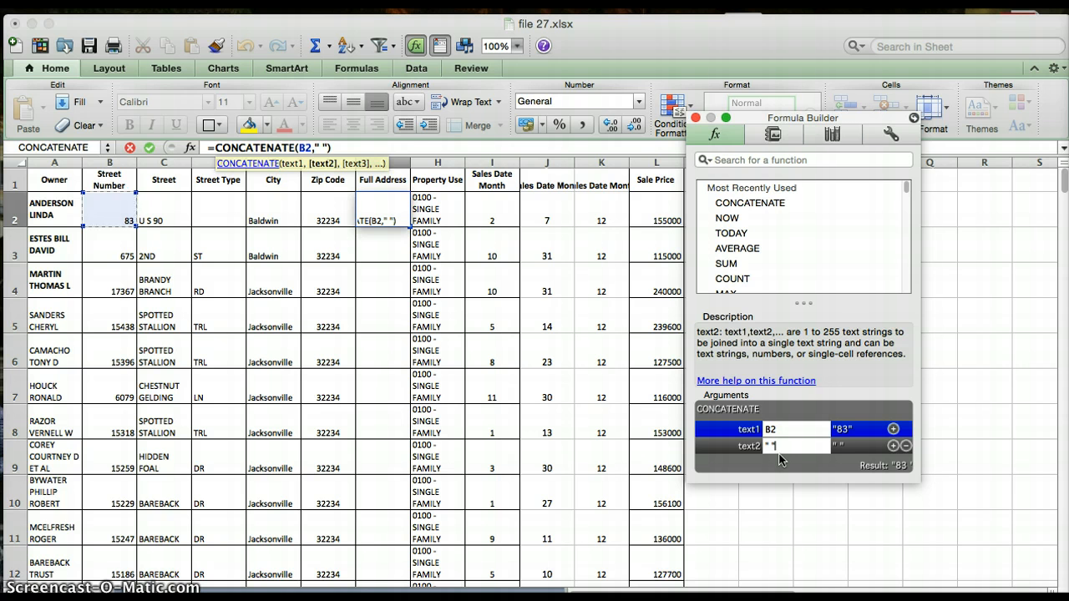
{"action": "left_click", "coordinate": [893, 446]}
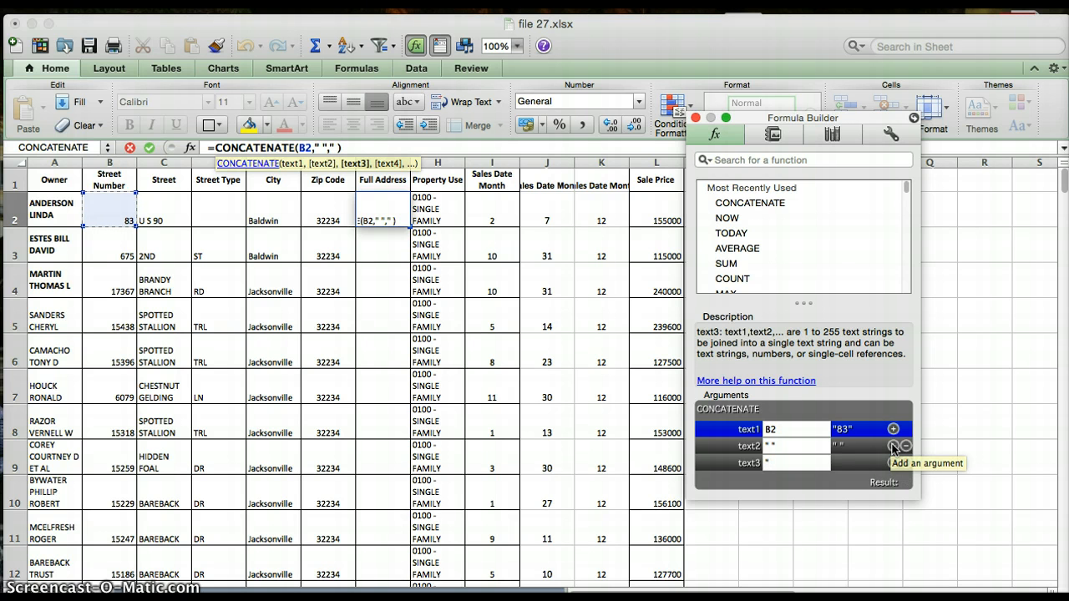
{"action": "left_click", "coordinate": [161, 208]}
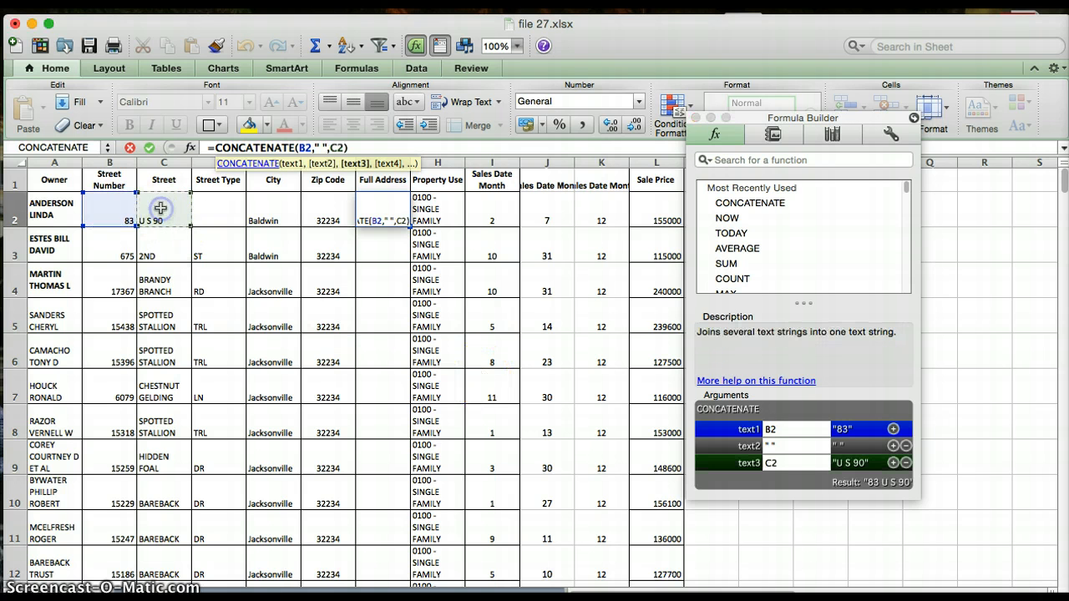
{"action": "left_click", "coordinate": [894, 463]}
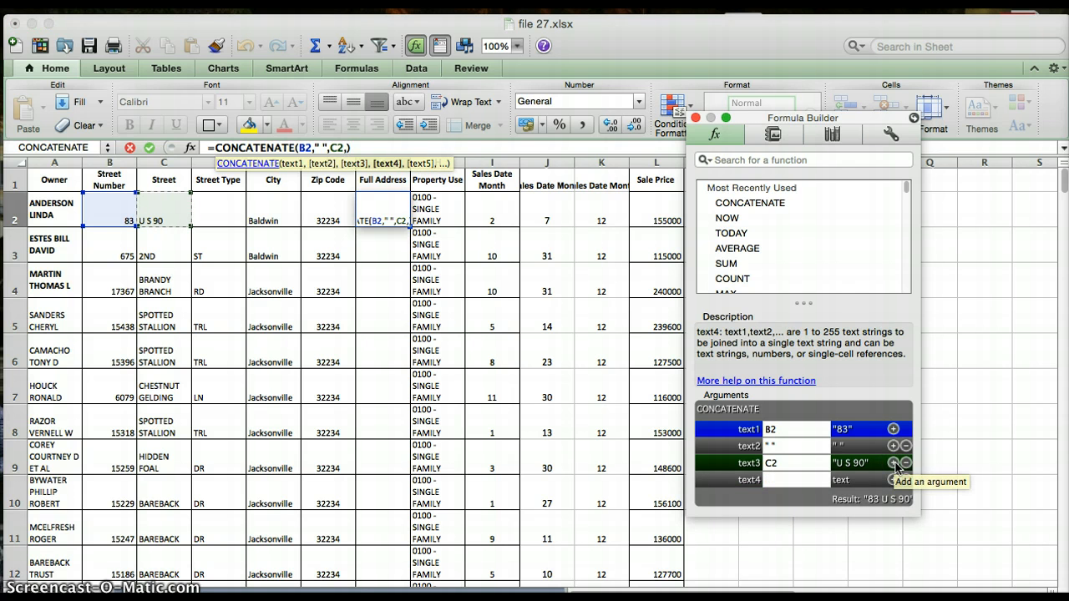
{"action": "type", "text": "\" \""}
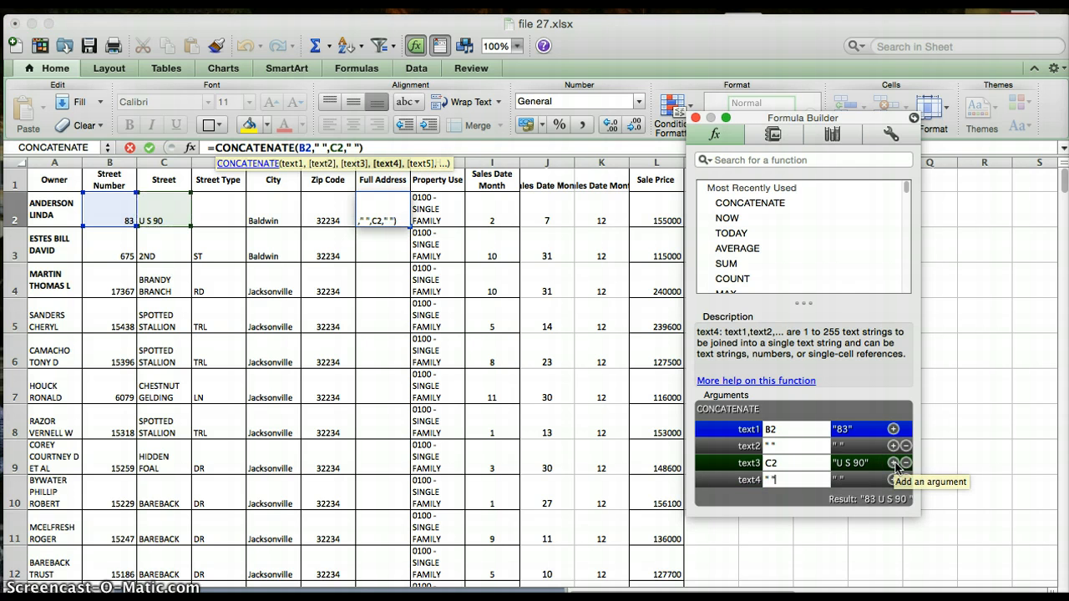
Try to append a comma after the quoted spaces in the second and fourth arguments.
{"action": "left_click", "coordinate": [815, 442]}
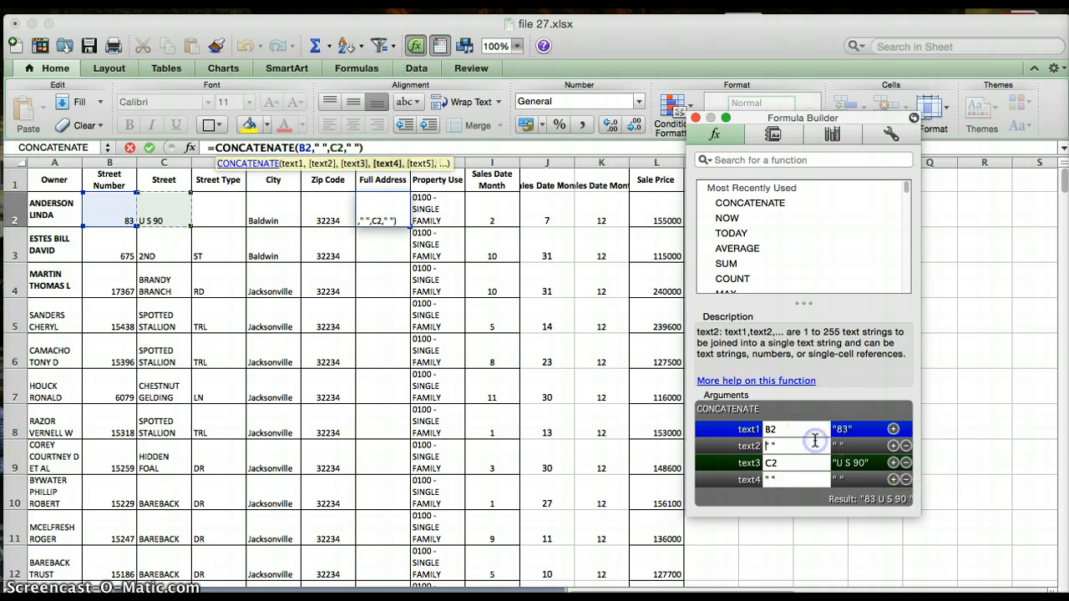
{"action": "type", "text": ","}
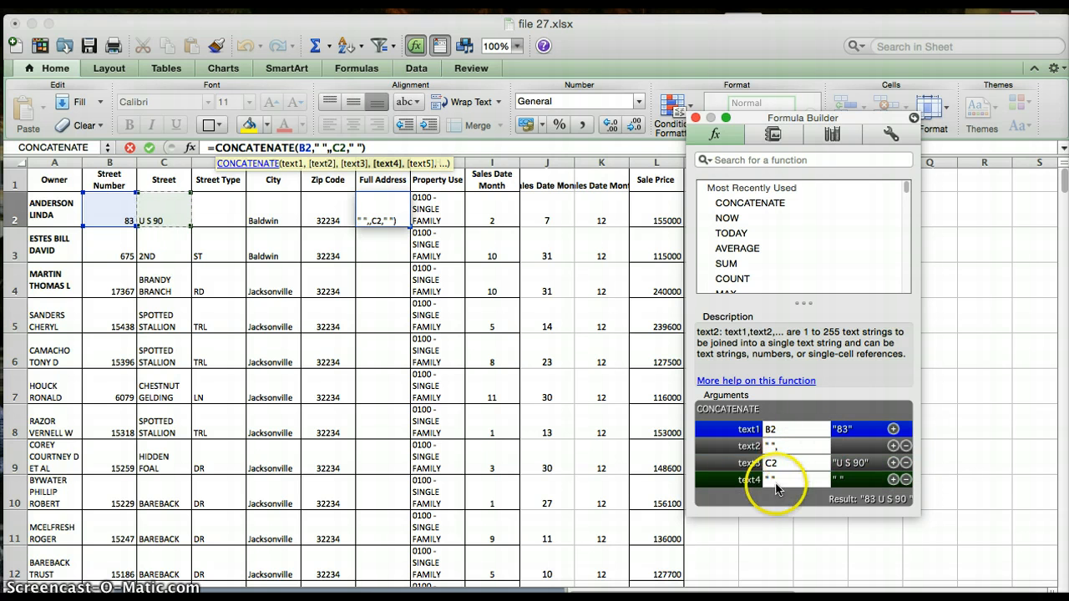
{"action": "left_click", "coordinate": [777, 480]}
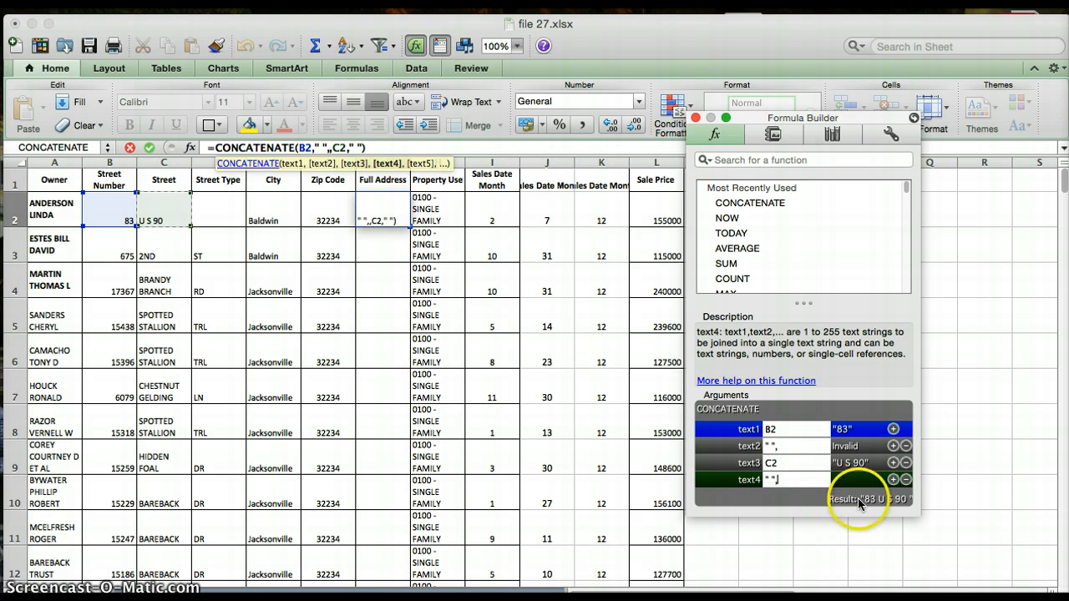
{"action": "left_click", "coordinate": [894, 480]}
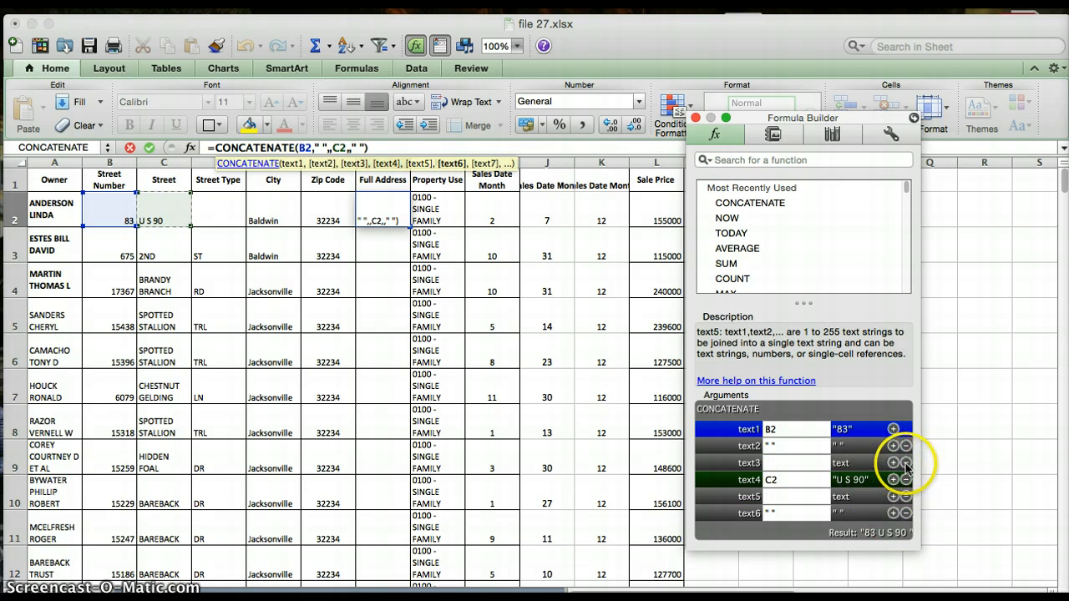
Remove the blank third argument and clear the quoted space from the last argument.
{"action": "left_click", "coordinate": [905, 463]}
{"action": "left_click", "coordinate": [788, 478]}
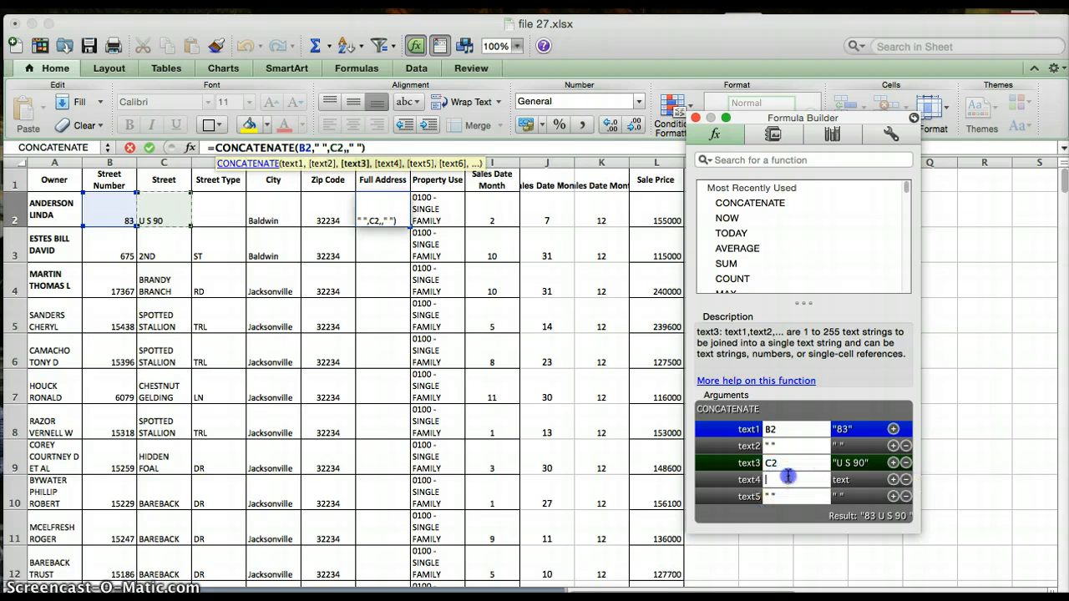
{"action": "left_click_drag", "start_coordinate": [787, 495], "coordinate": [766, 496]}
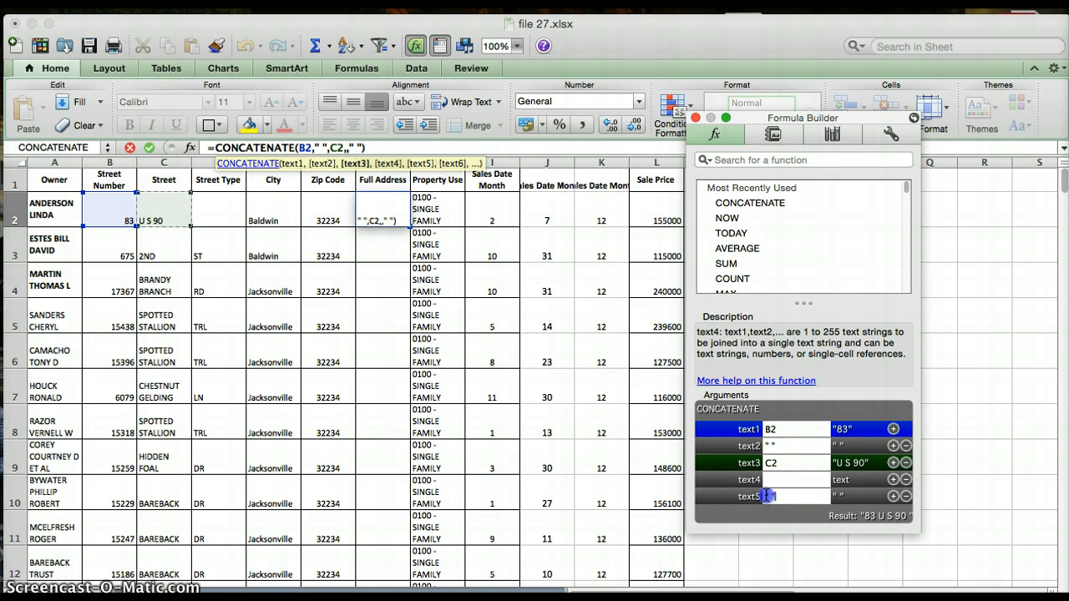
{"action": "key", "text": "BackSpace"}
Enter a quoted space as the fourth argument and the street type cell D2 as the fifth.
{"action": "left_click", "coordinate": [786, 479]}
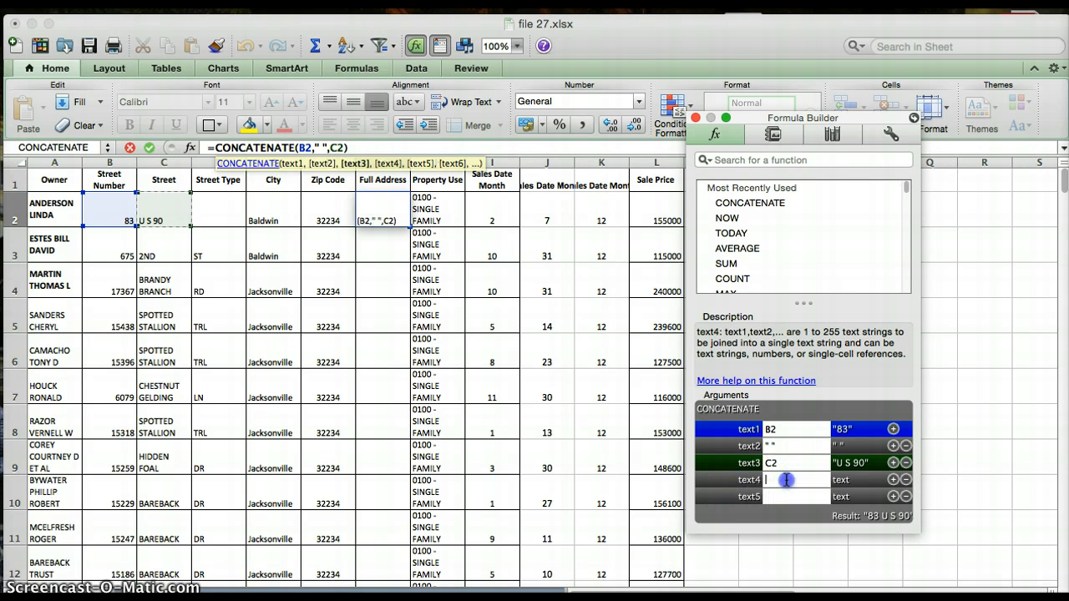
{"action": "type", "text": "\""}
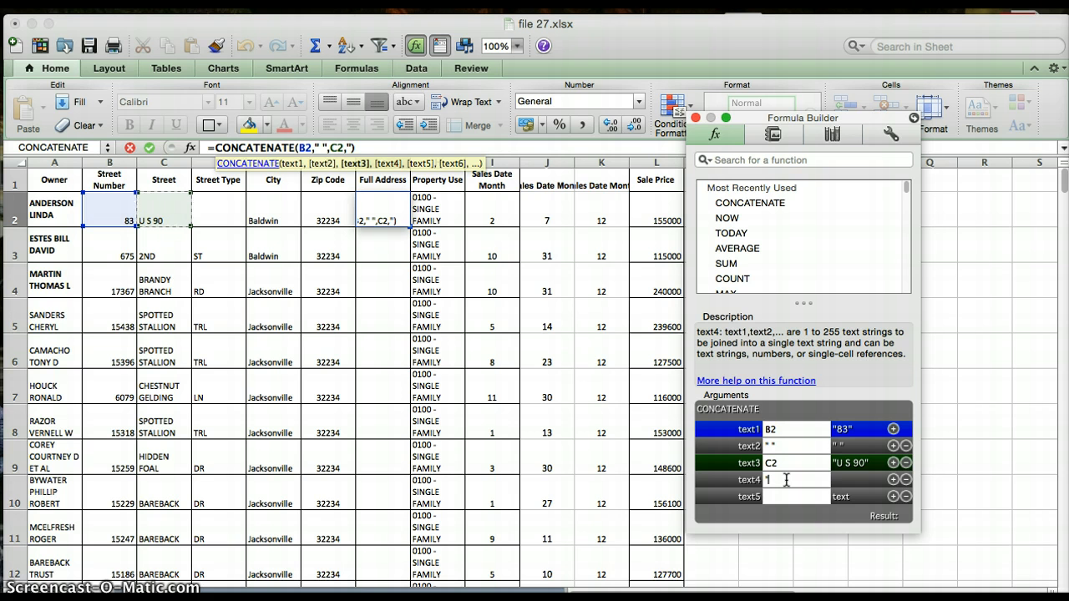
{"action": "type", "text": "\""}
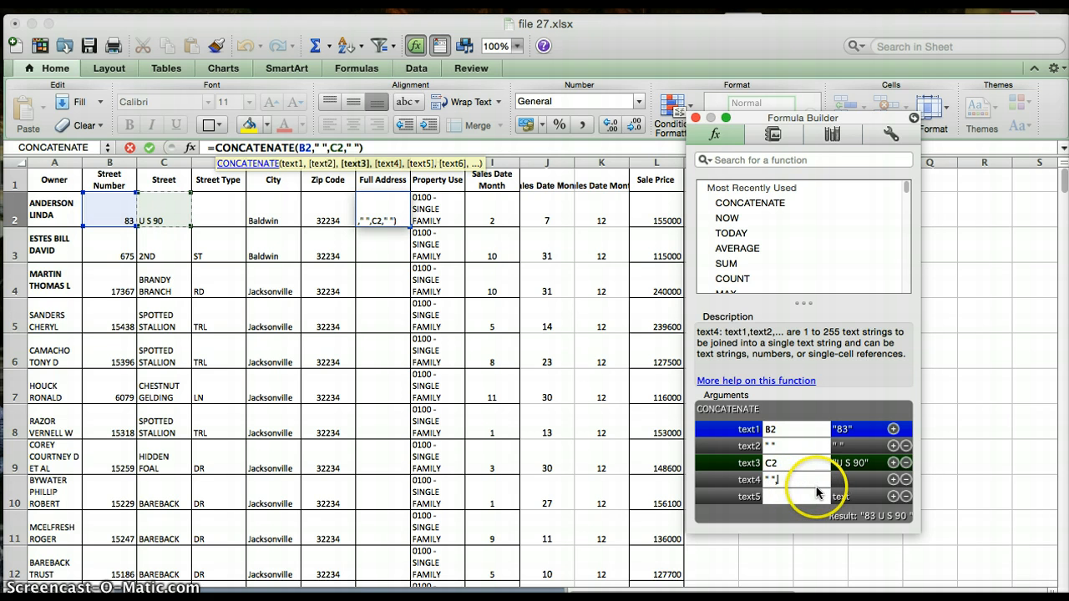
{"action": "type", "text": ","}
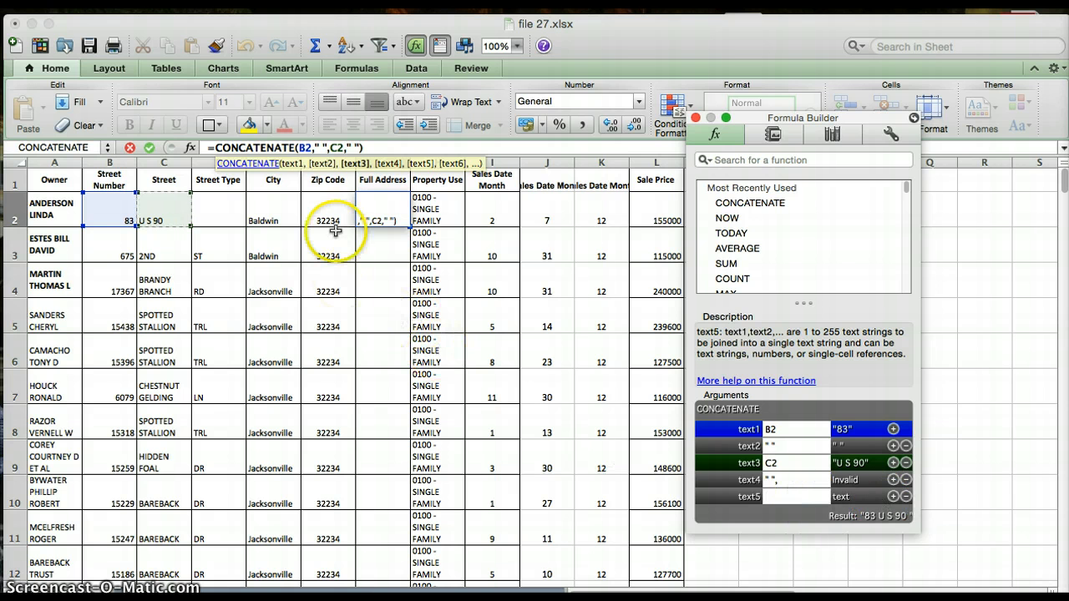
{"action": "left_click", "coordinate": [223, 208]}
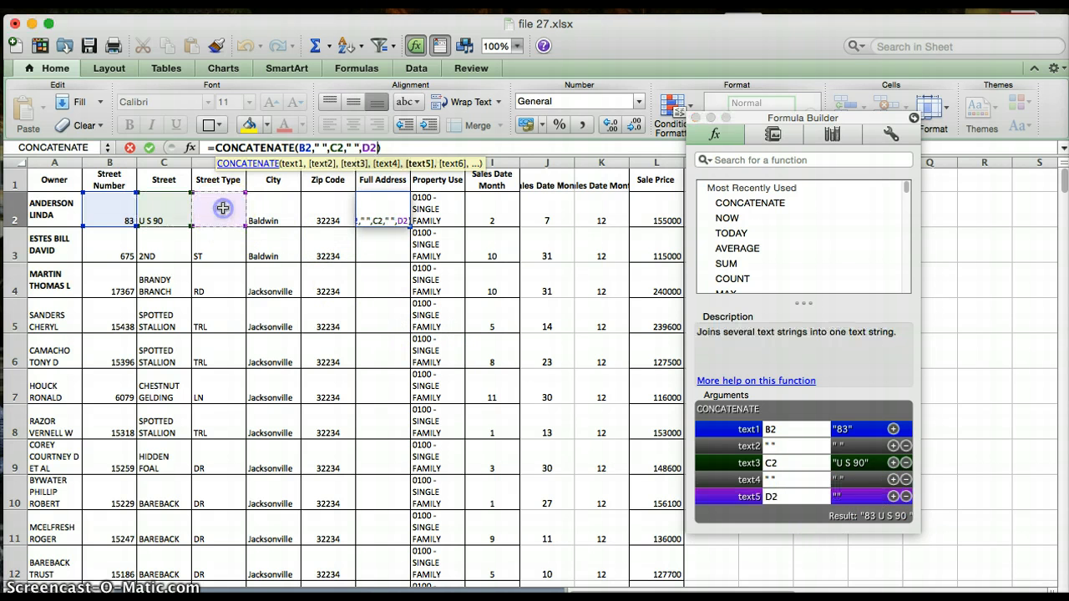
Add a quoted space as the sixth argument and the city cell E2 as the seventh.
{"action": "left_click", "coordinate": [893, 497]}
{"action": "type", "text": "\""}
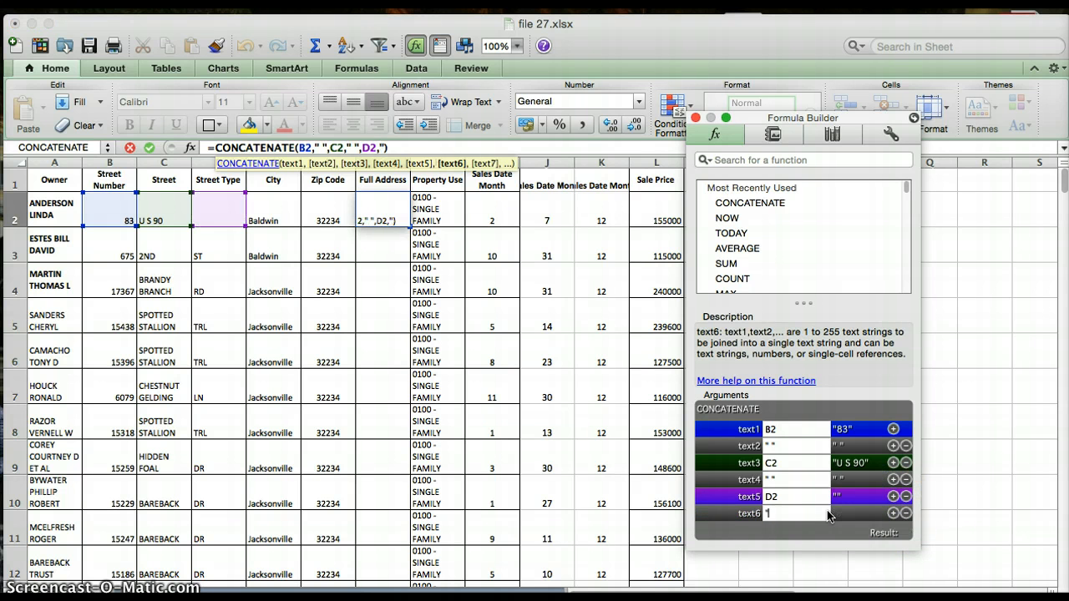
{"action": "type", "text": " \","}
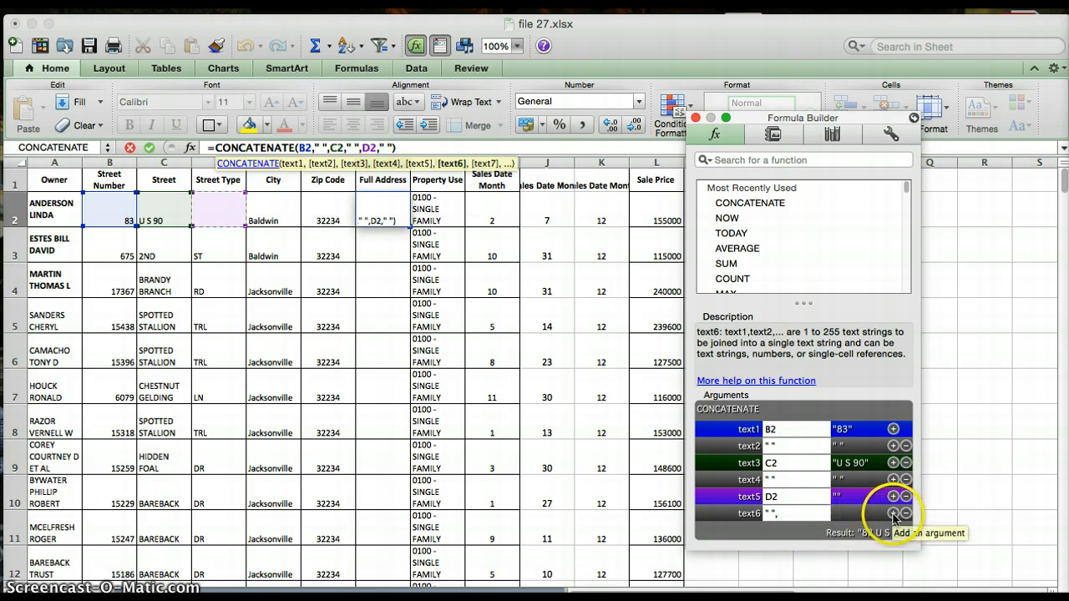
{"action": "left_click", "coordinate": [893, 513]}
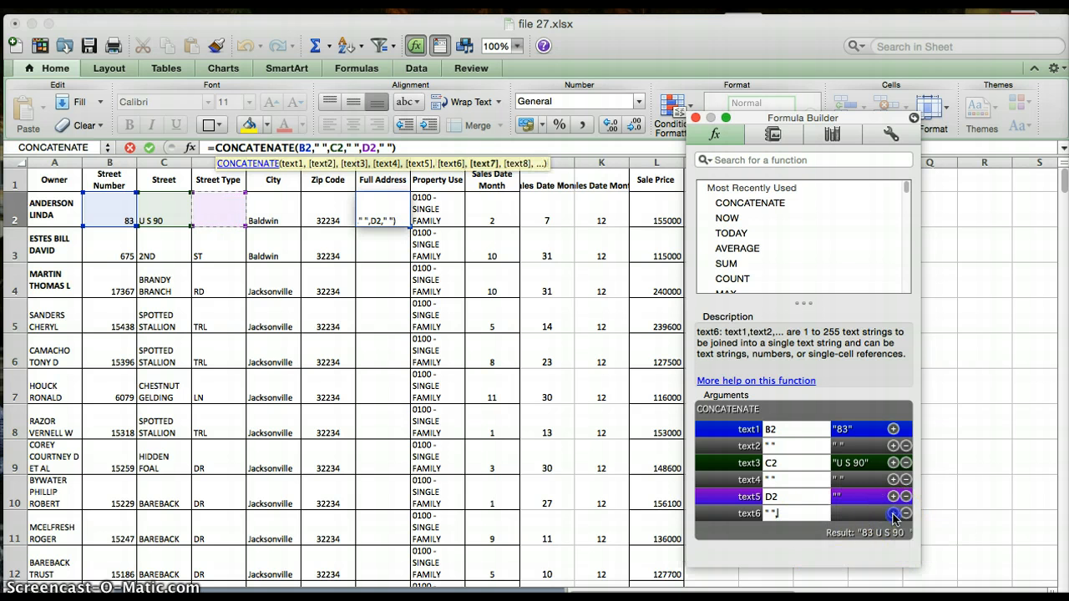
{"action": "left_click", "coordinate": [274, 206]}
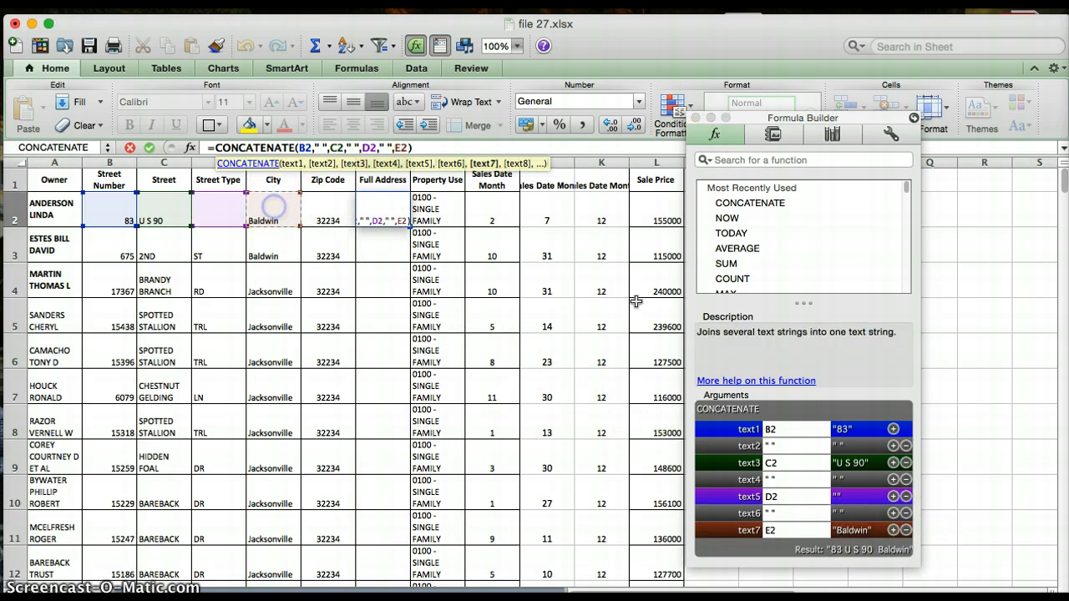
Add a quoted space as the eighth argument and the zip code cell F2 as the ninth, and enter the formula.
{"action": "left_click", "coordinate": [893, 530]}
{"action": "type", "text": "\" "}
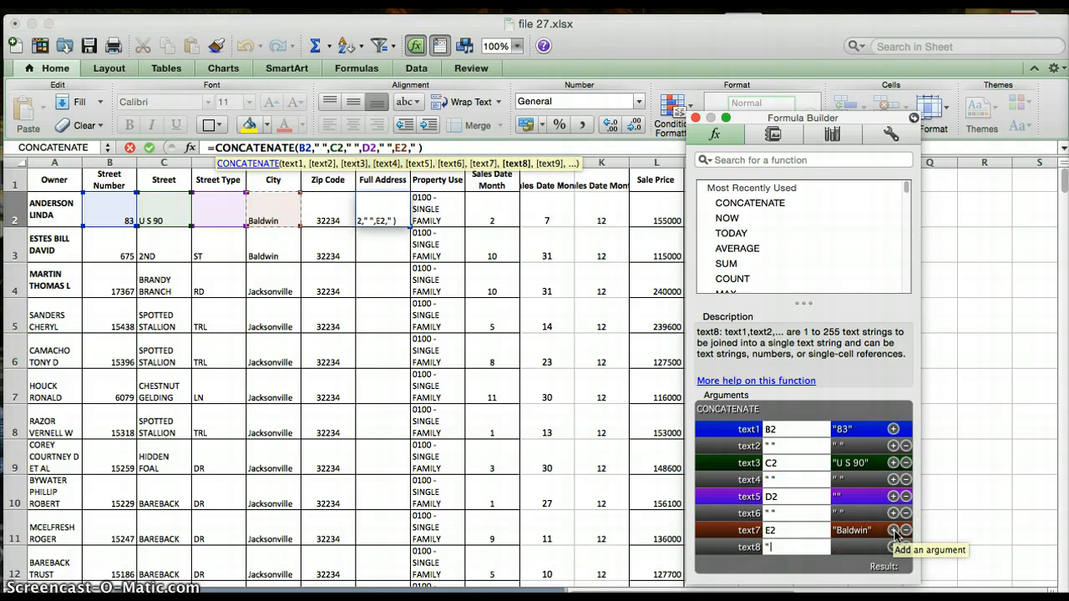
{"action": "type", "text": "\""}
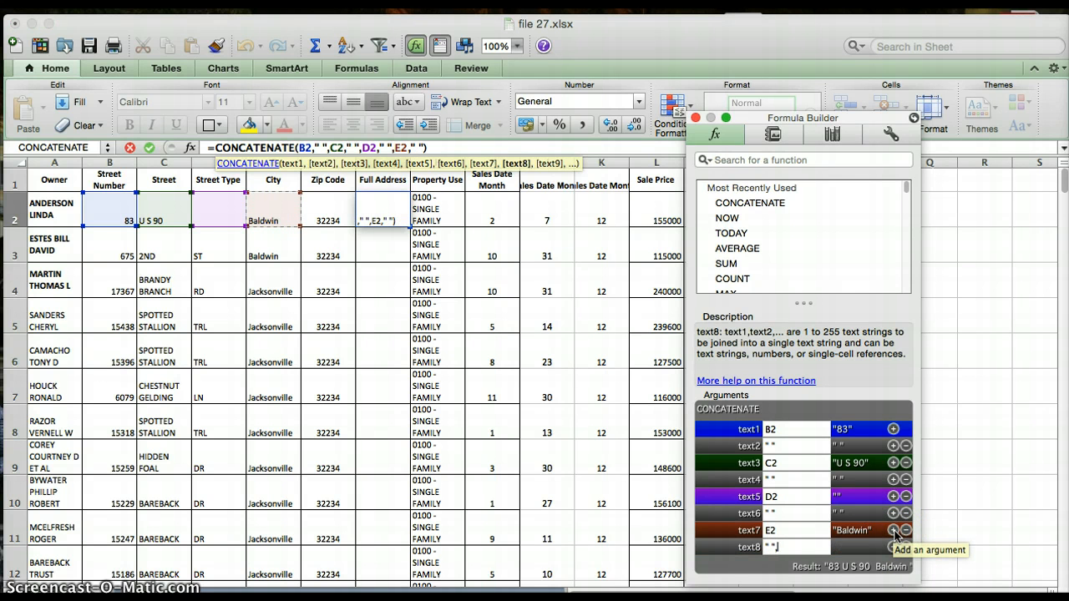
{"action": "left_click", "coordinate": [893, 531]}
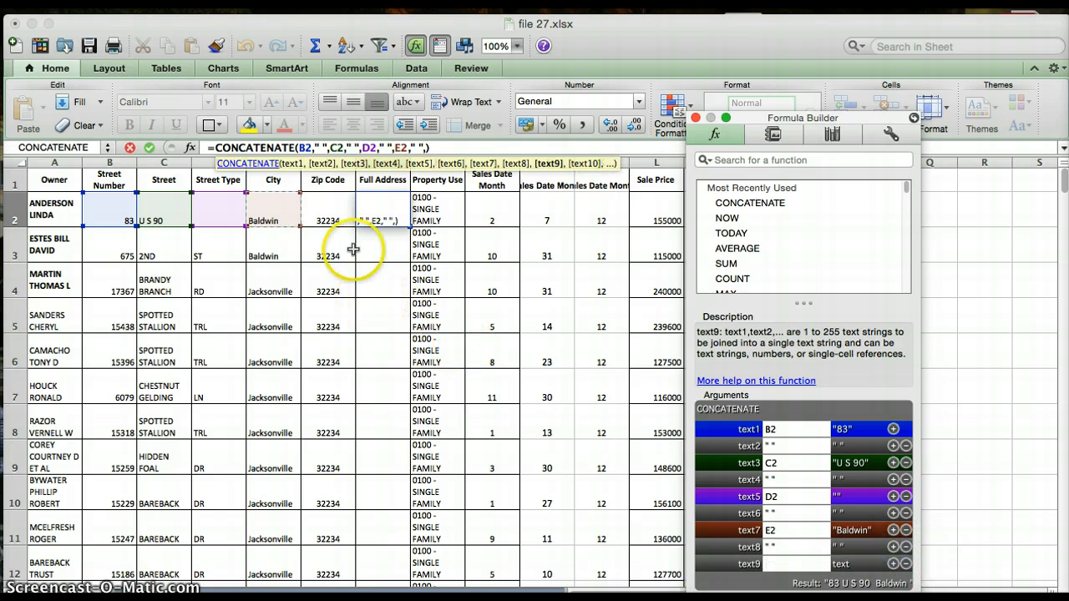
{"action": "left_click", "coordinate": [334, 214]}
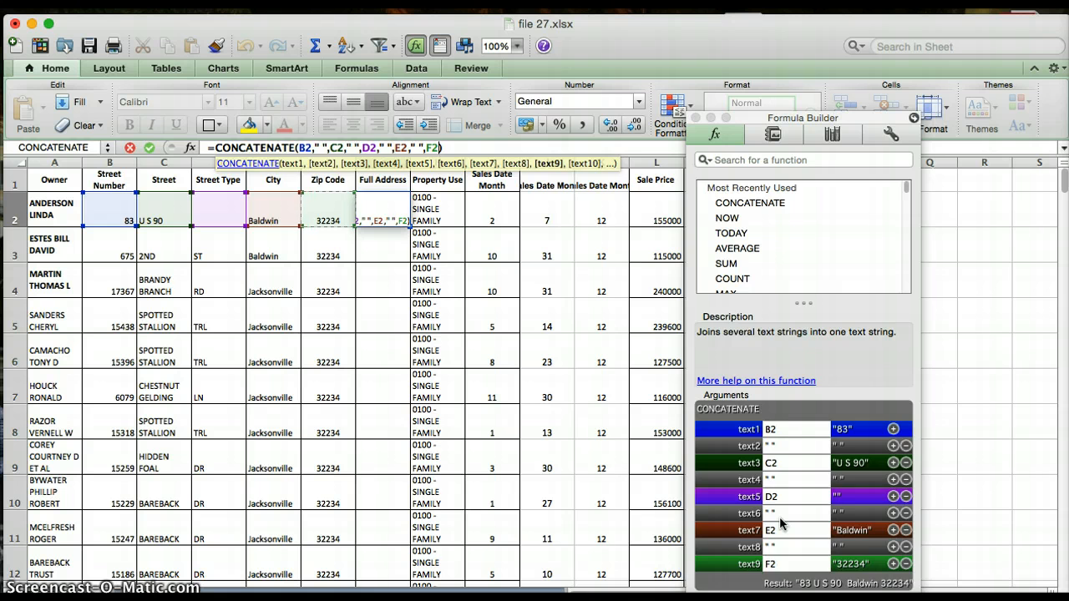
{"action": "key", "text": "Return"}
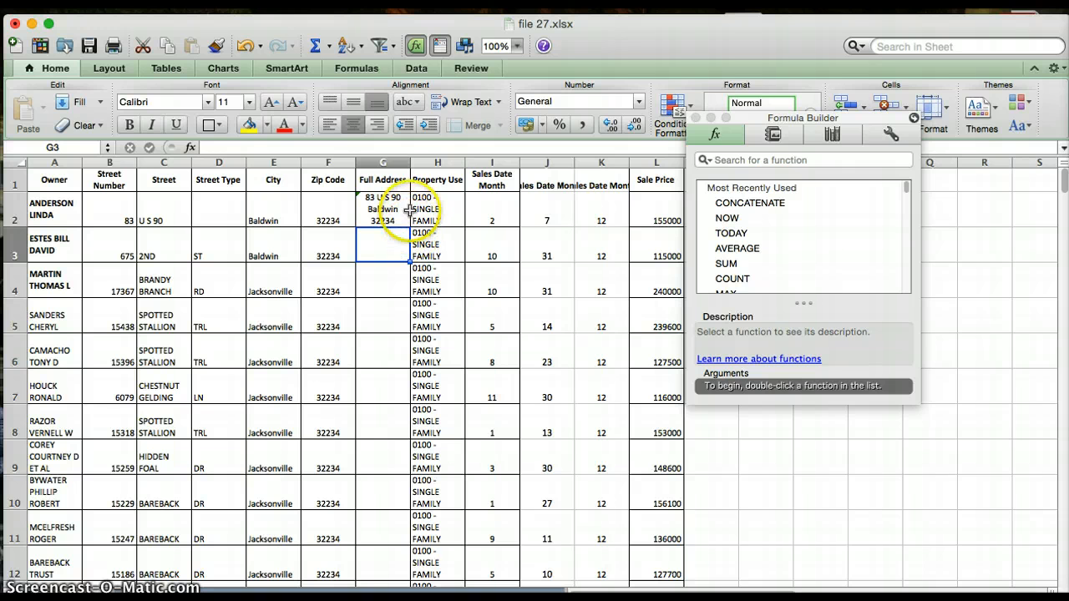
Widen the Full Address column slightly and fill the formula from G2 down to row 200.
{"action": "left_click_drag", "start_coordinate": [411, 161], "coordinate": [430, 164]}
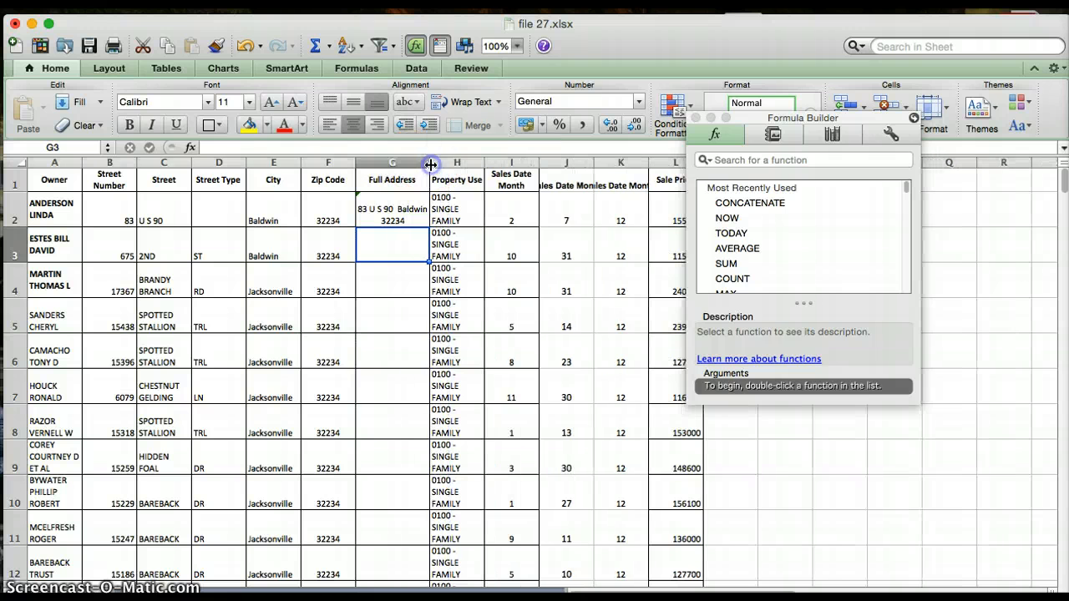
{"action": "left_click", "coordinate": [427, 220]}
{"action": "left_click_drag", "start_coordinate": [429, 227], "coordinate": [415, 460]}
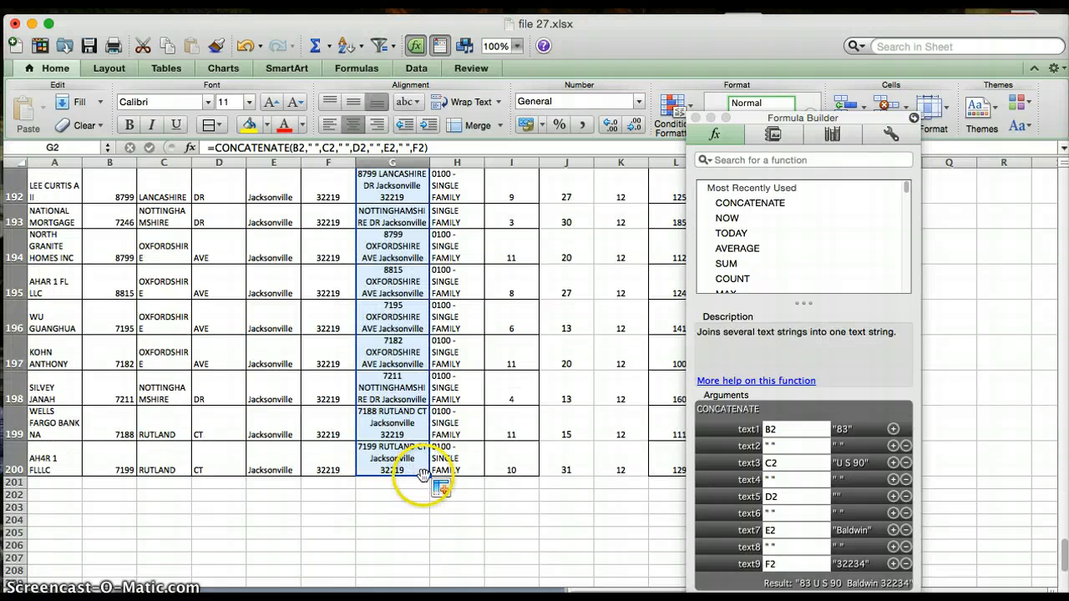
Widen the Full Address column further so the addresses fit better, and close the Formula Builder.
{"action": "scroll", "coordinate": [422, 474], "scroll_direction": "up", "scroll_amount": 20}
{"action": "scroll", "coordinate": [427, 475], "scroll_direction": "up", "scroll_amount": 5}
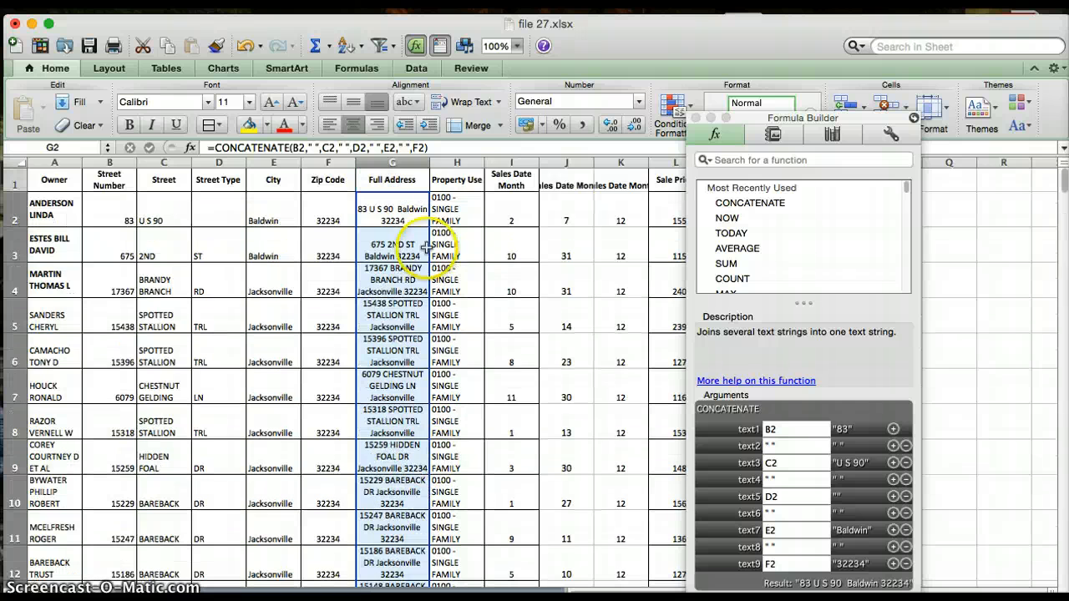
{"action": "left_click_drag", "start_coordinate": [429, 162], "coordinate": [452, 163]}
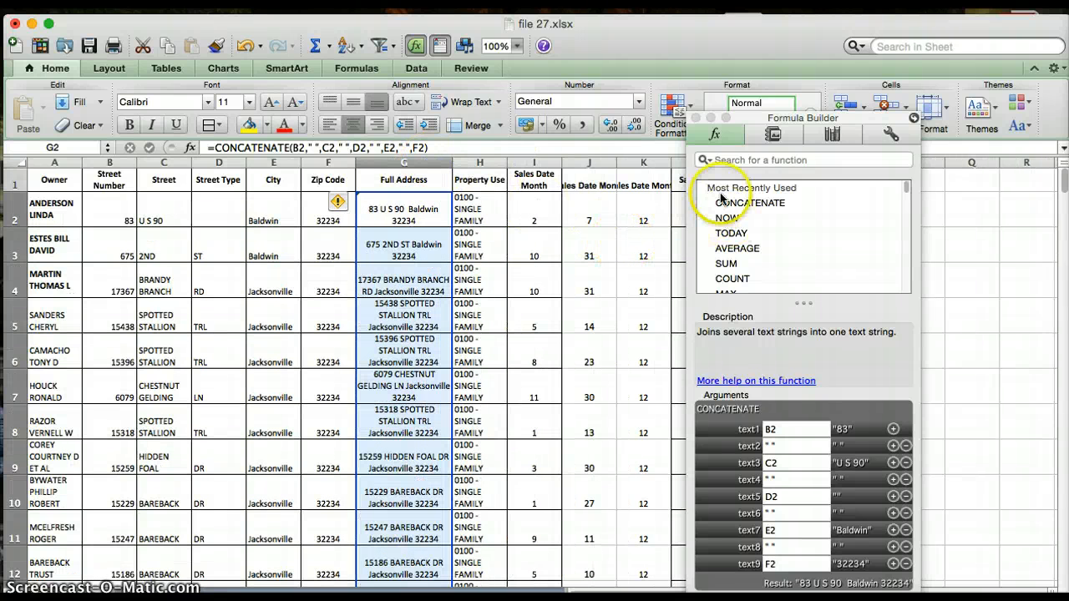
{"action": "left_click", "coordinate": [695, 118]}
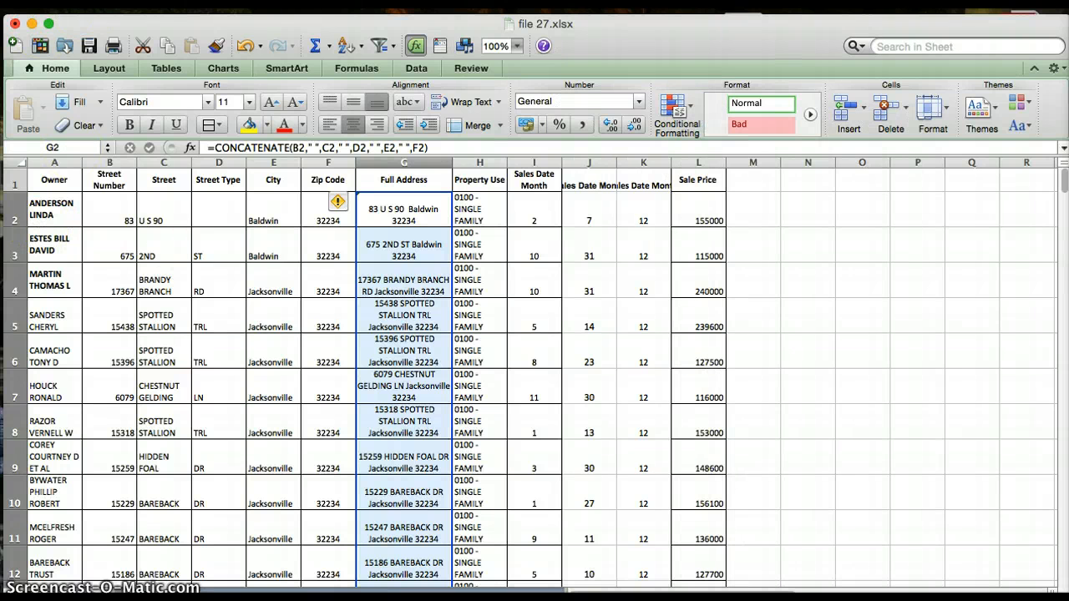
Start saving the workbook as a new copy and name it Excel Wkbk 6.
{"action": "left_click", "coordinate": [95, 2]}
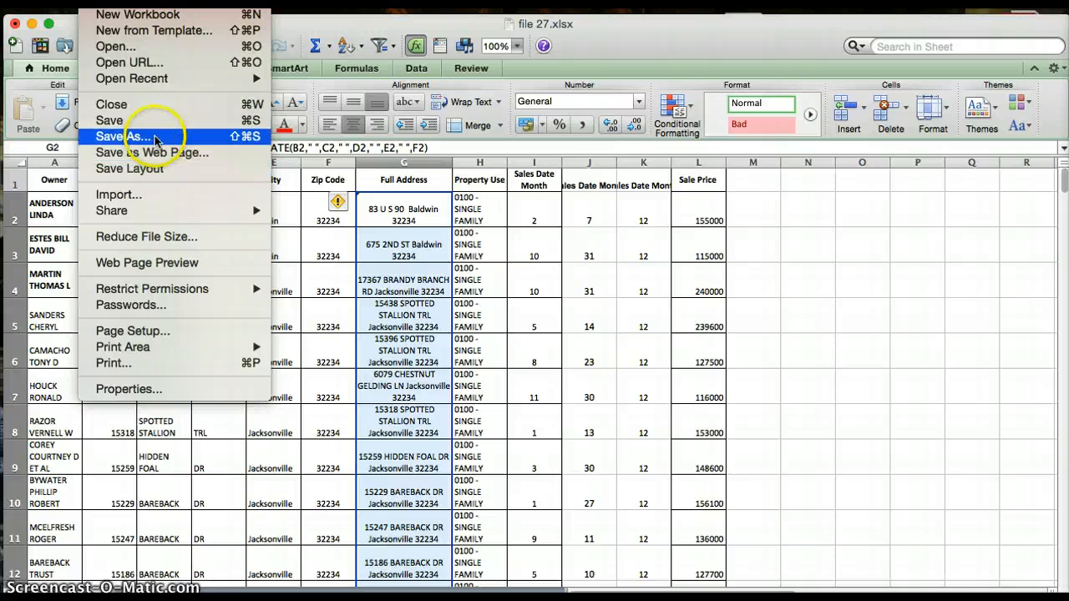
{"action": "left_click", "coordinate": [155, 137]}
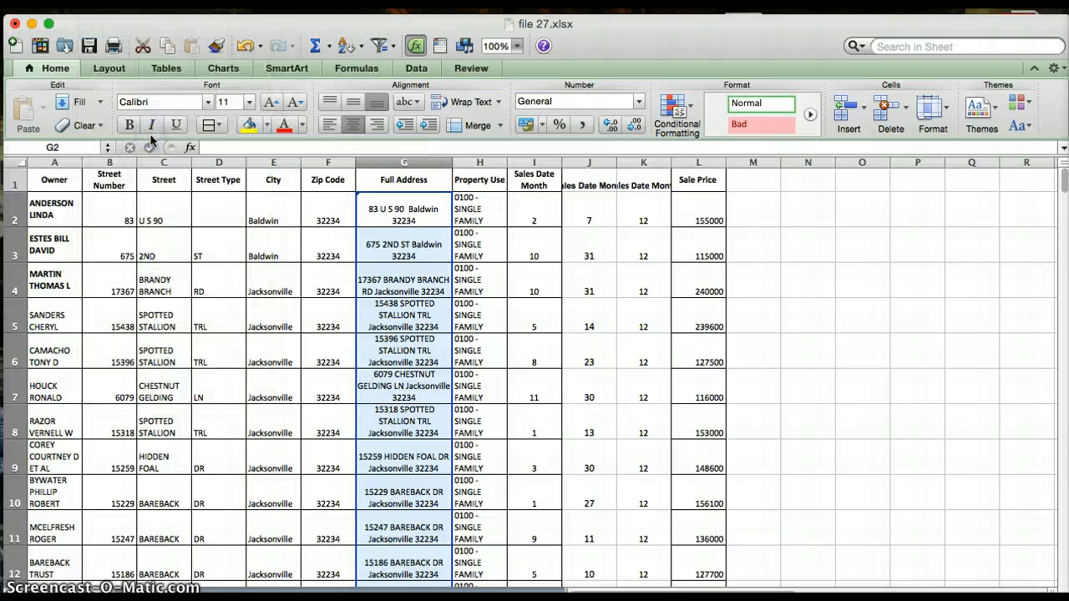
{"action": "key", "text": "BackSpace"}
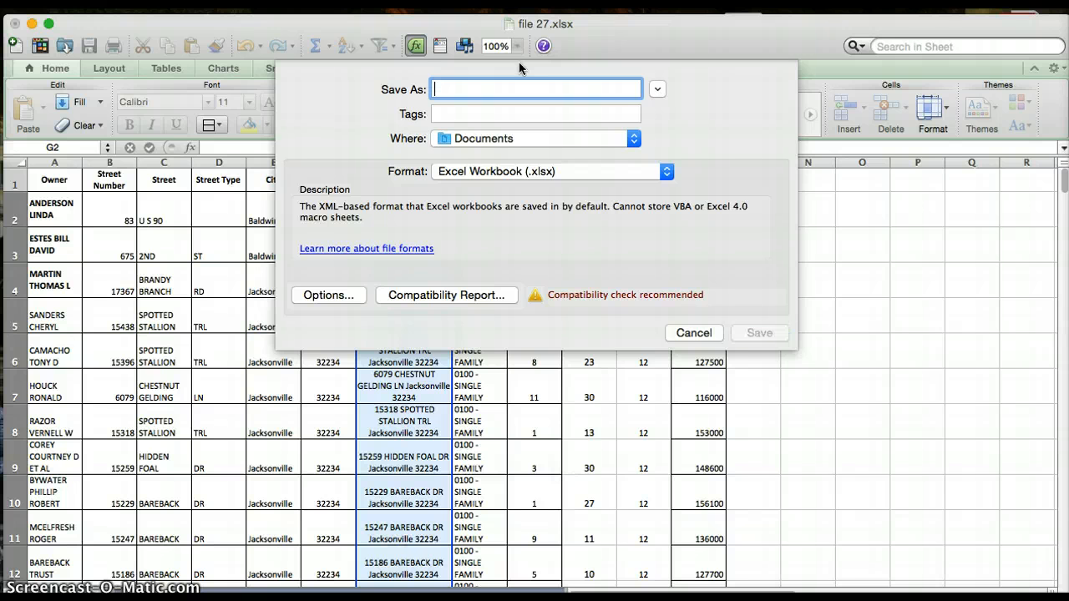
{"action": "type", "text": "Excel"}
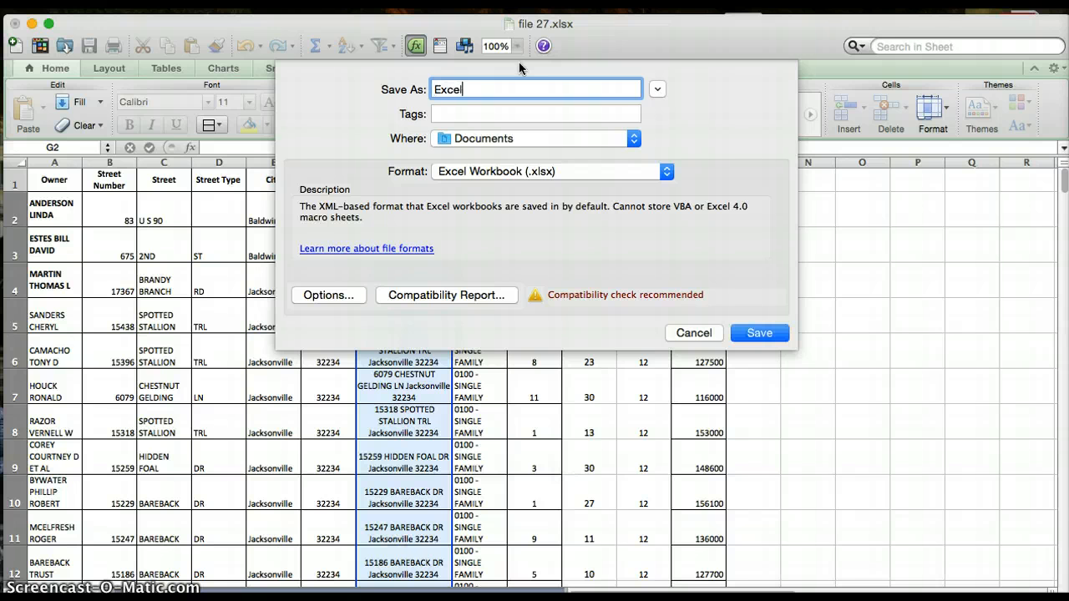
{"action": "type", "text": " Wkbk 5"}
{"action": "key", "text": "BackSpace"}
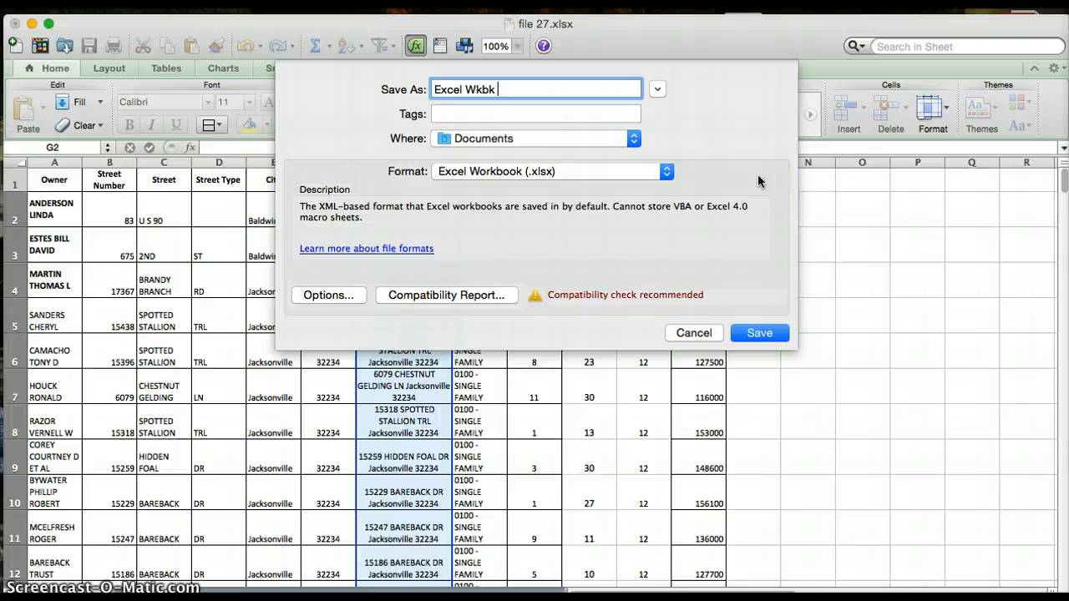
{"action": "type", "text": "6"}
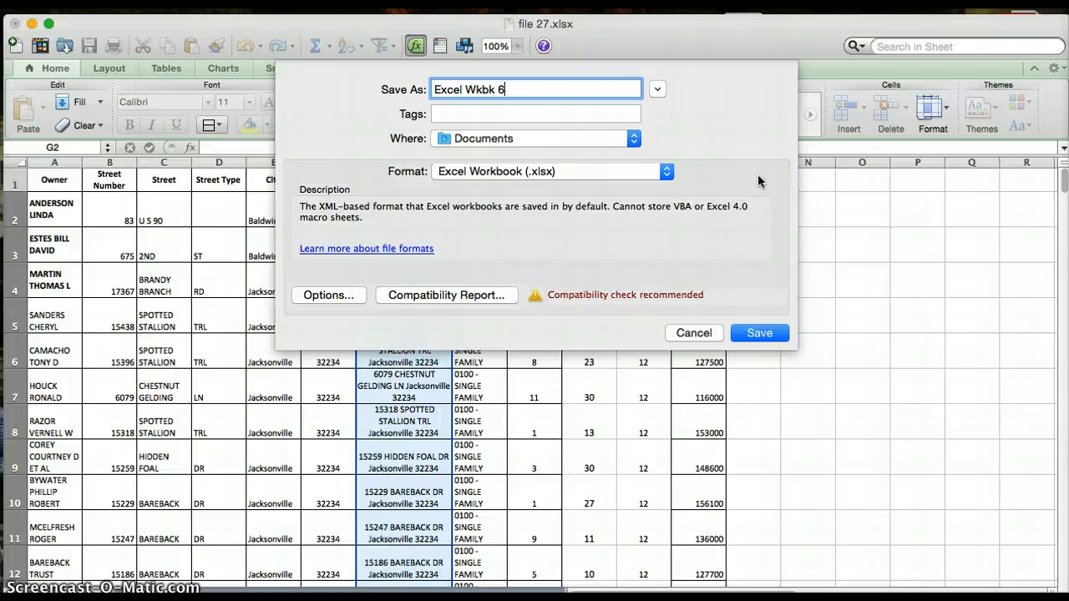
Keep Documents as the location and Excel Workbook (.xlsx) as the format, and save the copy.
{"action": "left_click", "coordinate": [605, 171]}
{"action": "left_click", "coordinate": [705, 147]}
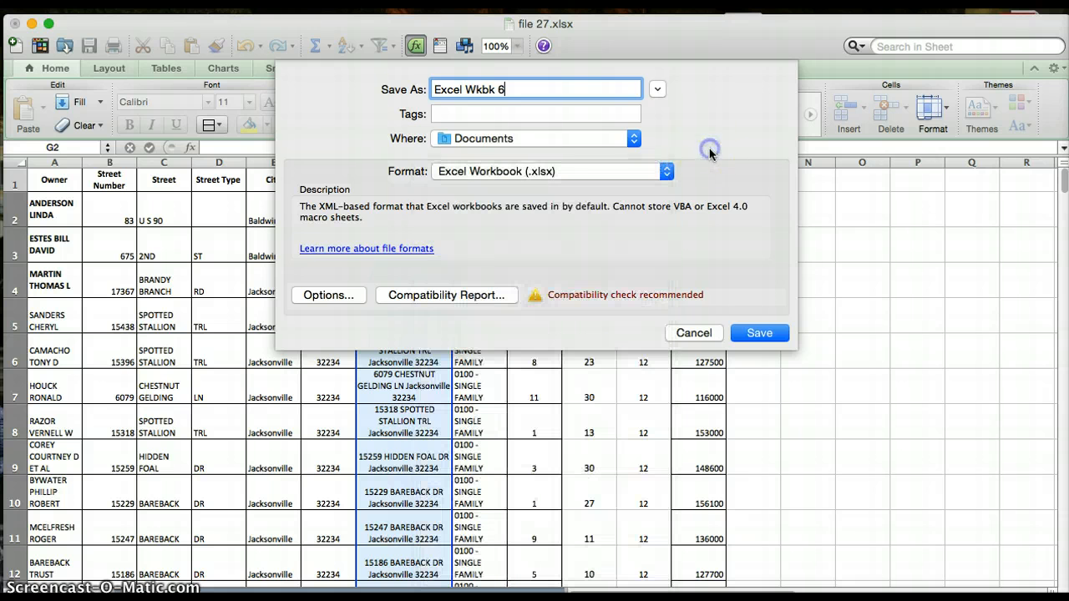
{"action": "left_click", "coordinate": [588, 140]}
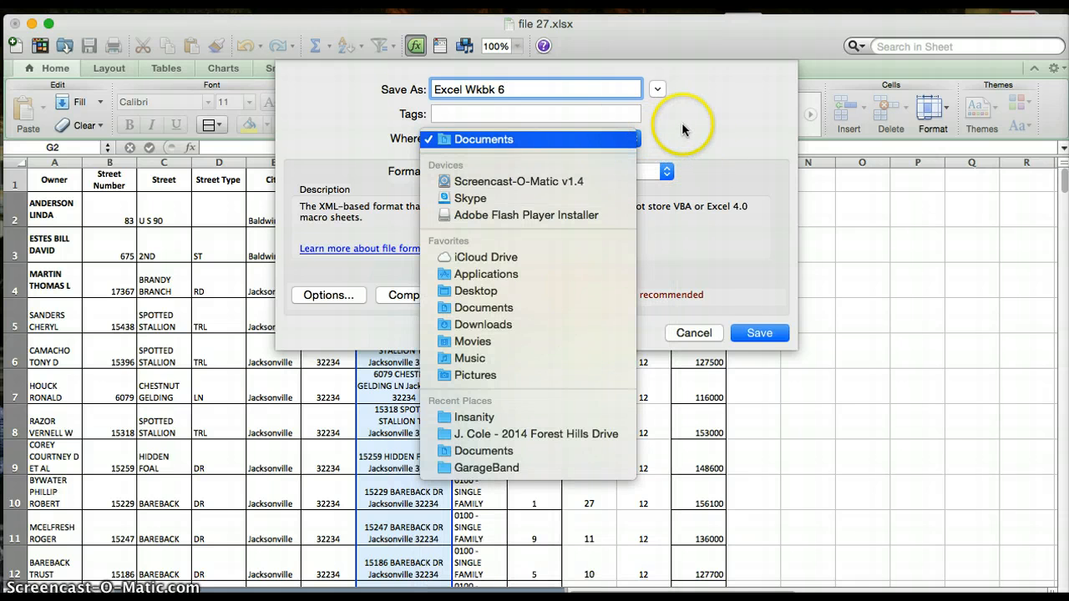
{"action": "left_click", "coordinate": [695, 132]}
{"action": "left_click", "coordinate": [744, 344]}
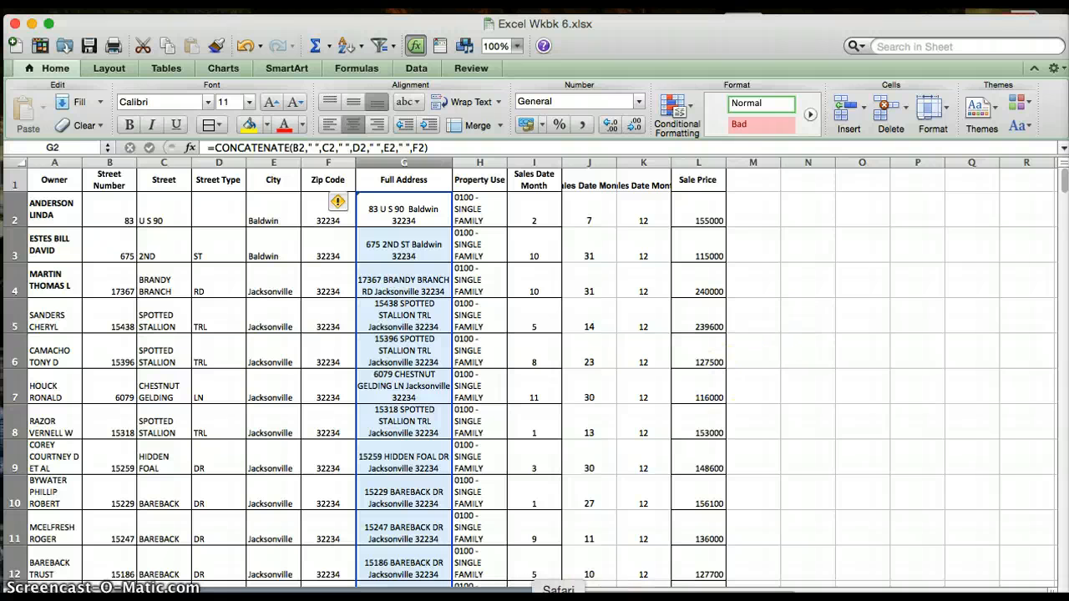
Switch to Safari and bring up the My Drive page of Google Drive.
{"action": "left_click", "coordinate": [558, 594]}
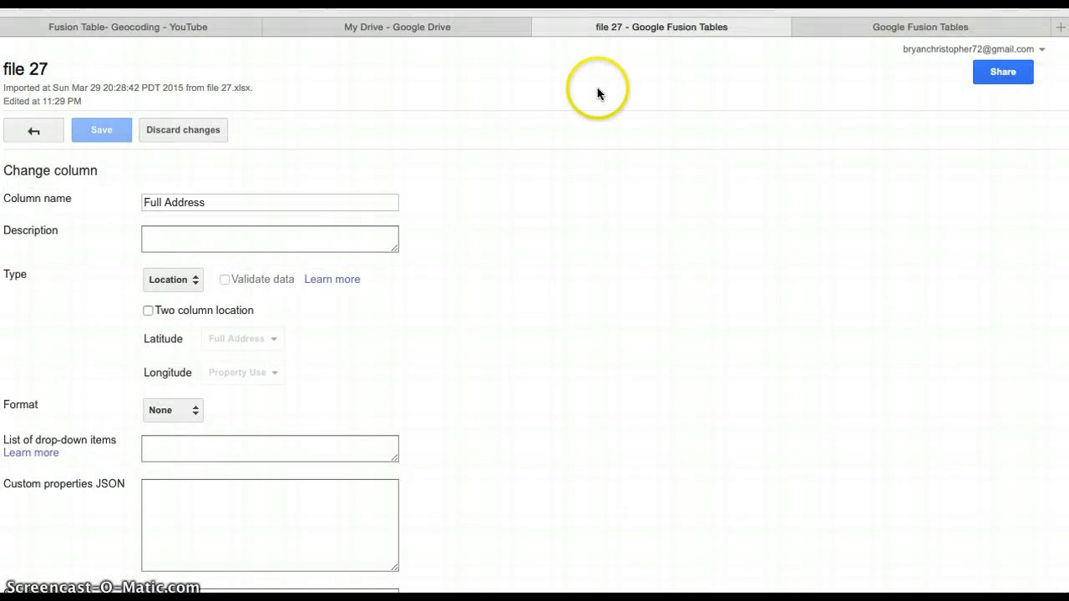
{"action": "left_click", "coordinate": [407, 32]}
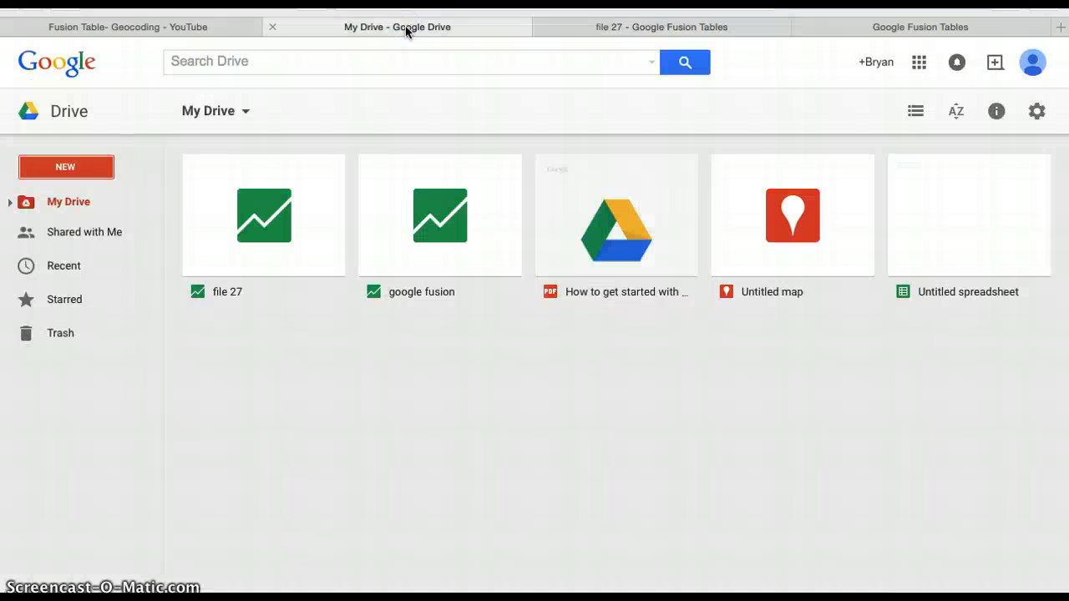
{"action": "left_click", "coordinate": [83, 168]}
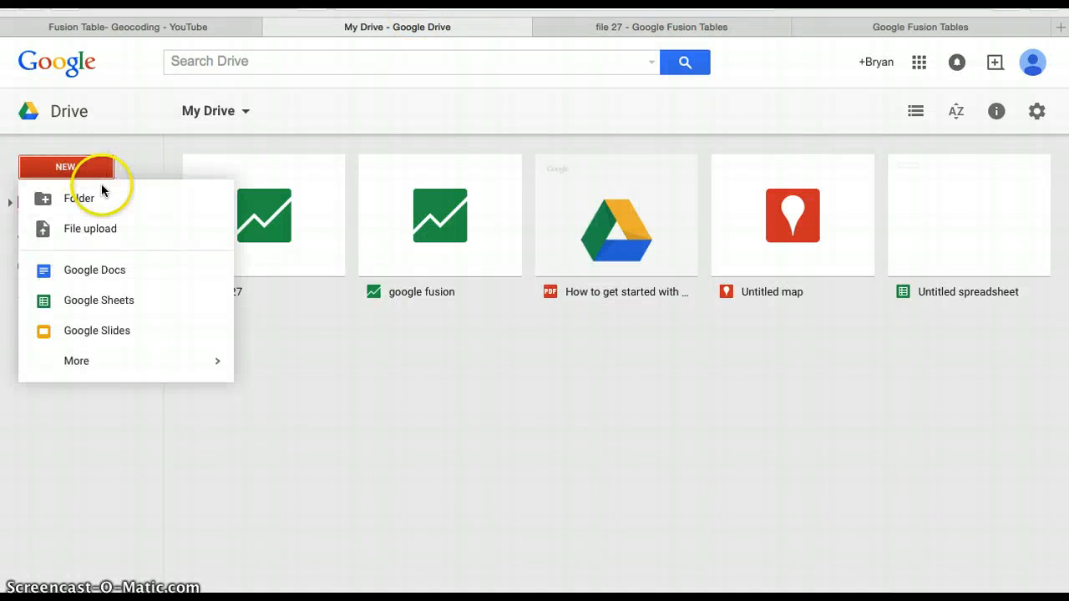
{"action": "key", "text": "ctrl+Left"}
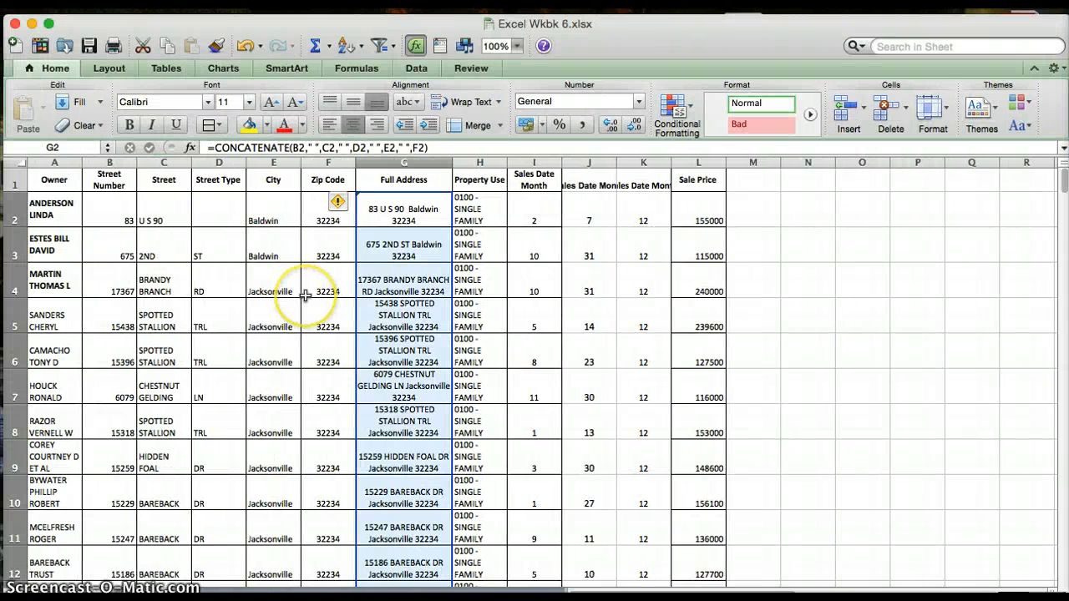
{"action": "key", "text": "ctrl+Right"}
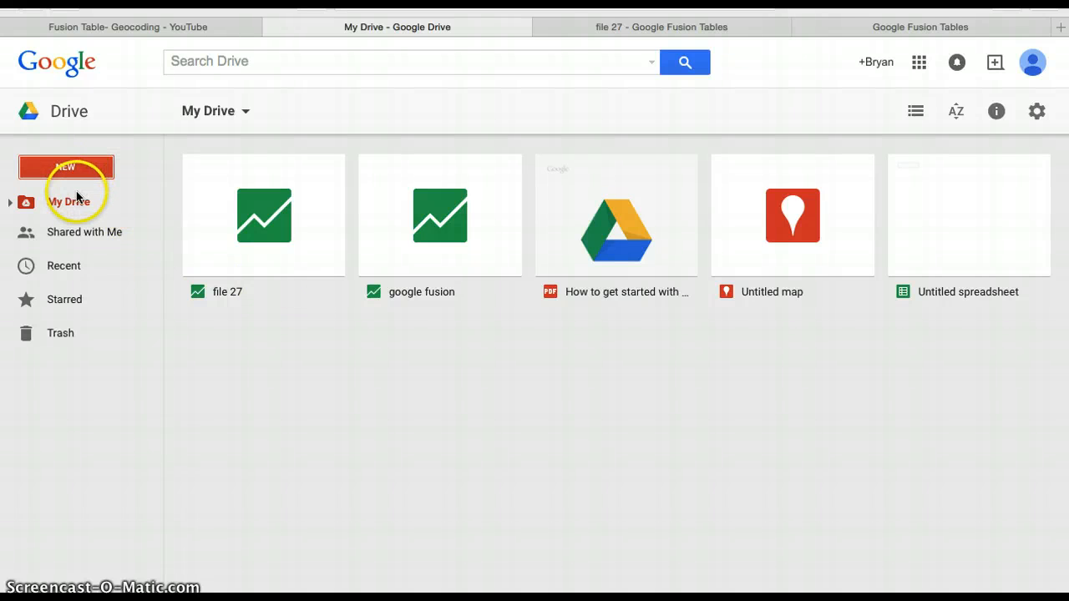
Take the browser window out of full screen and create a new Google Fusion Tables file in My Drive.
{"action": "mouse_move", "coordinate": [84, 18]}
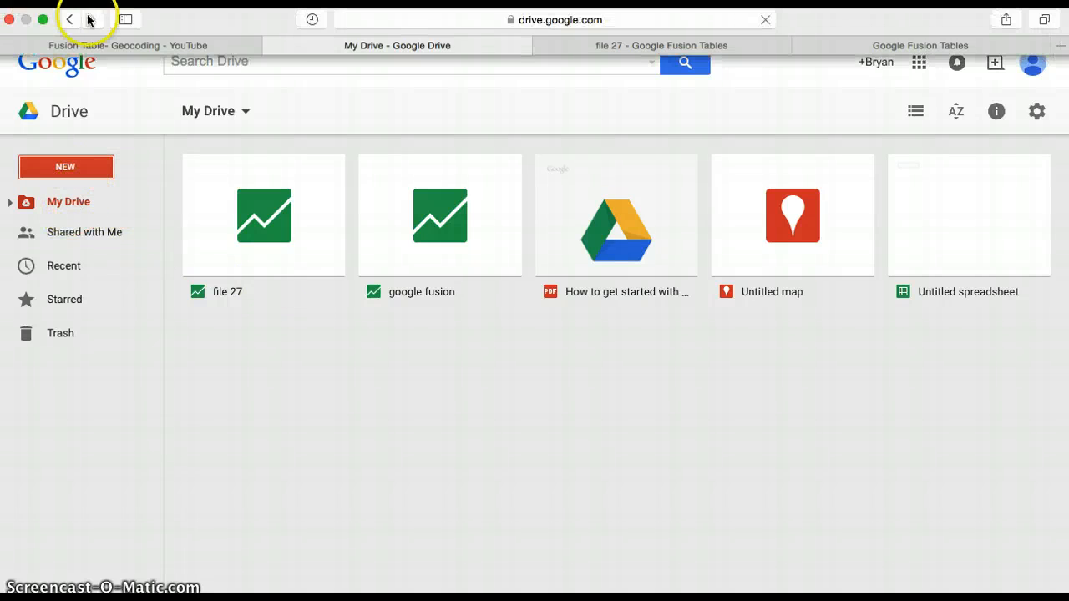
{"action": "left_click", "coordinate": [44, 19]}
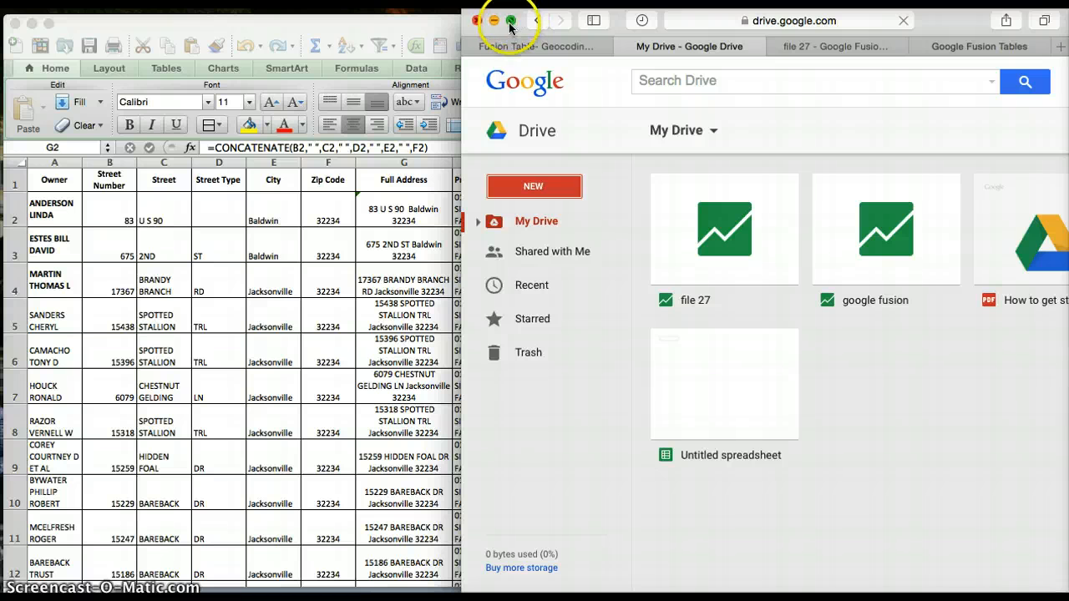
{"action": "left_click", "coordinate": [540, 189]}
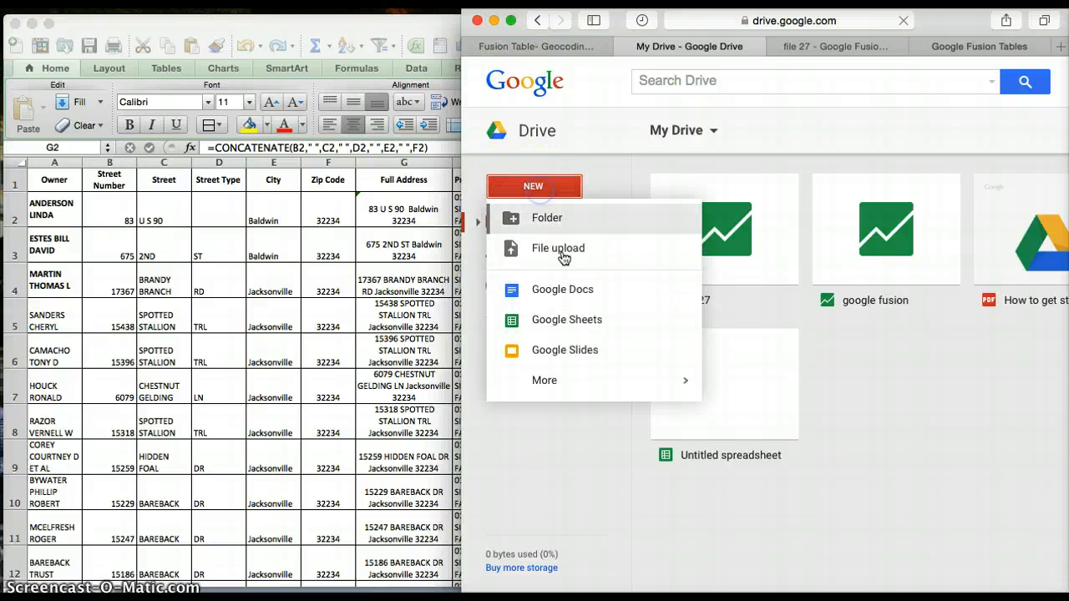
{"action": "left_click", "coordinate": [552, 380]}
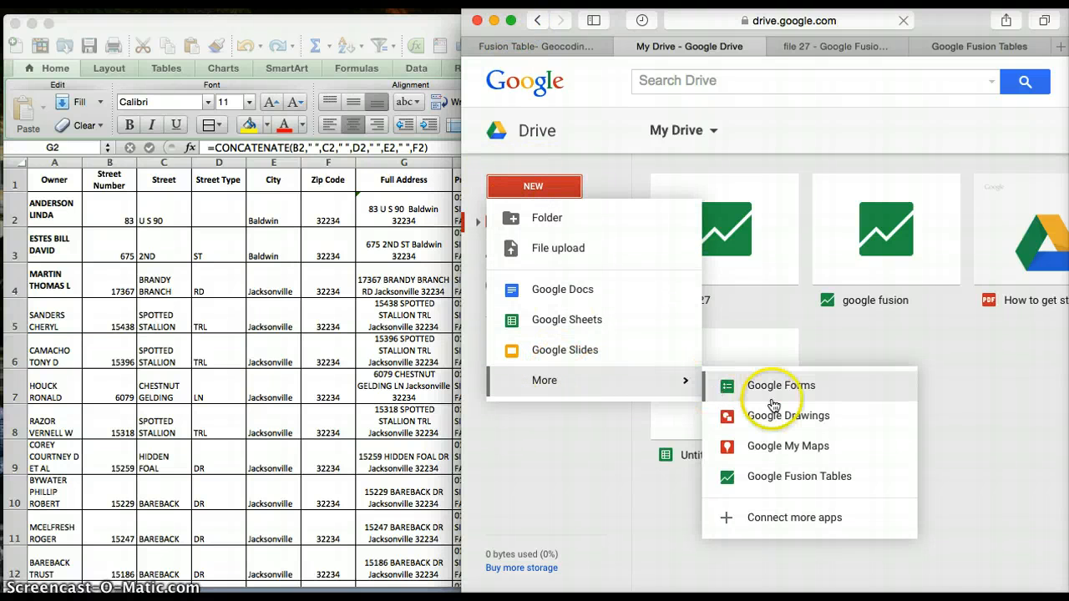
{"action": "left_click", "coordinate": [809, 476]}
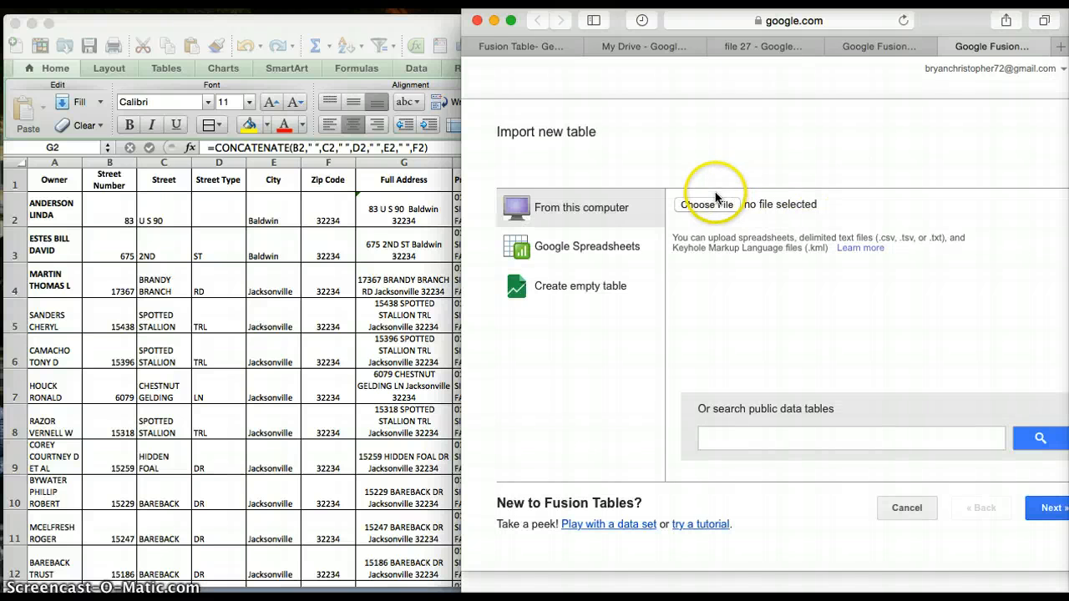
Choose Excel Wkbk 6 from the Documents folder as the file to import and continue to the table preview.
{"action": "left_click", "coordinate": [713, 204]}
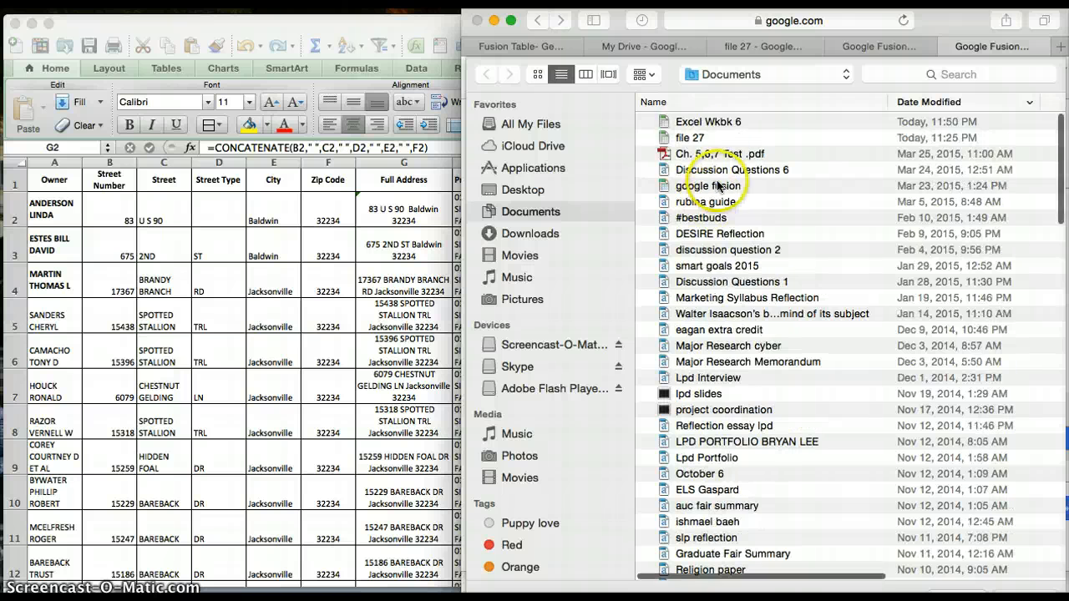
{"action": "left_click", "coordinate": [733, 122]}
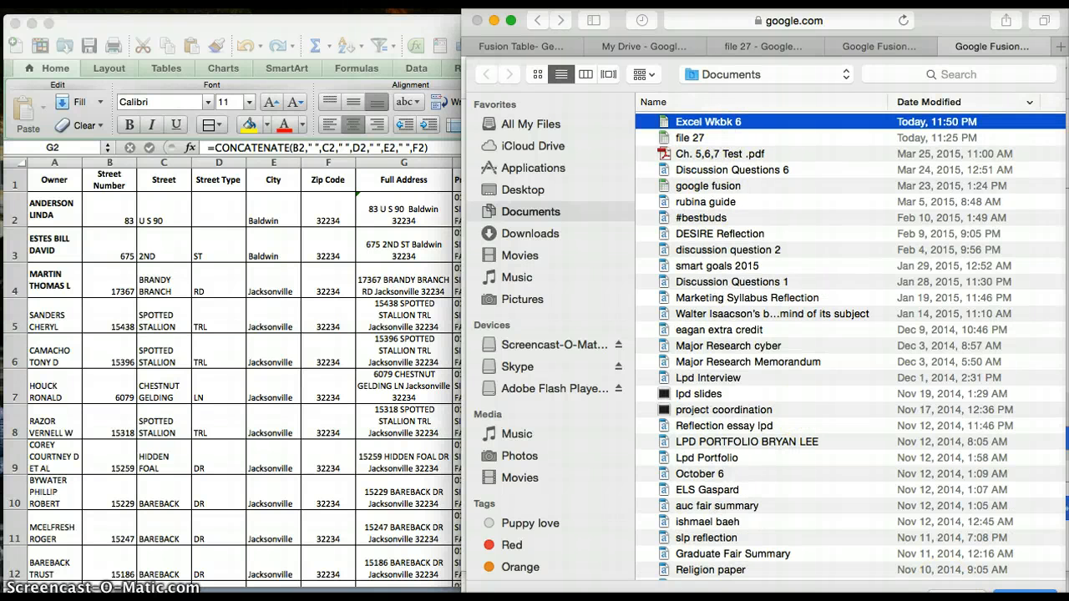
{"action": "left_click", "coordinate": [1024, 595]}
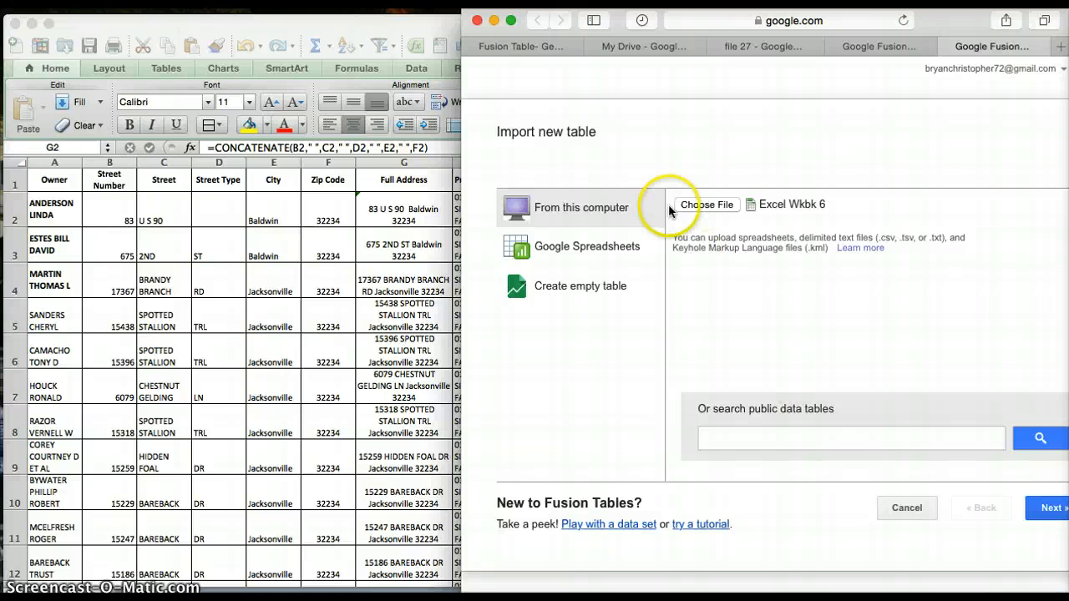
{"action": "left_click", "coordinate": [1042, 521]}
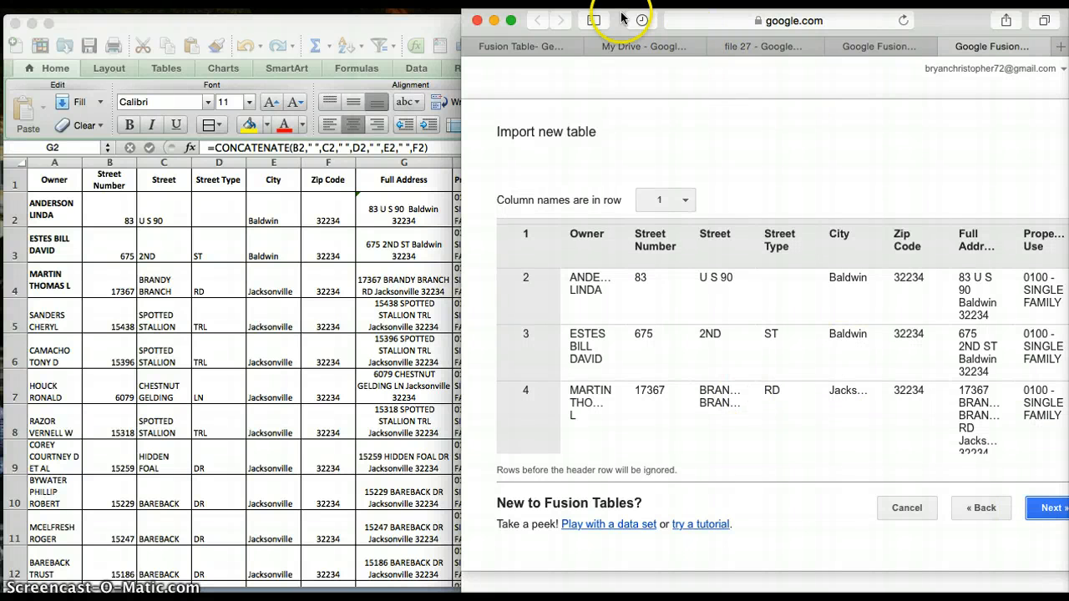
Return the browser window to full screen and examine the columns in the import preview.
{"action": "left_click_drag", "start_coordinate": [622, 19], "coordinate": [568, 23]}
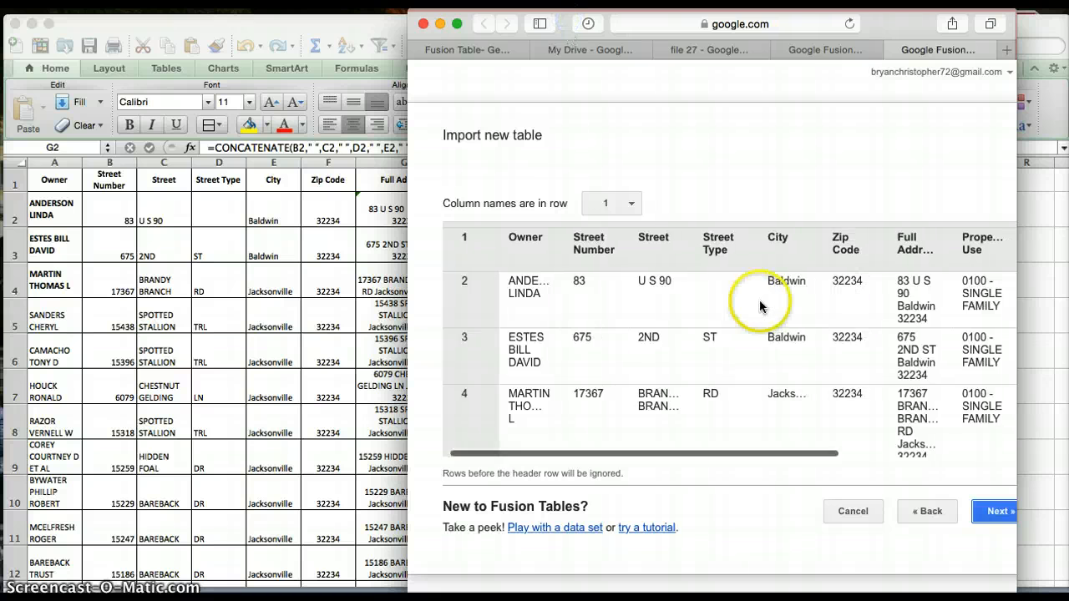
{"action": "scroll", "coordinate": [769, 292], "scroll_direction": "right", "scroll_amount": 3}
{"action": "left_click", "coordinate": [458, 24]}
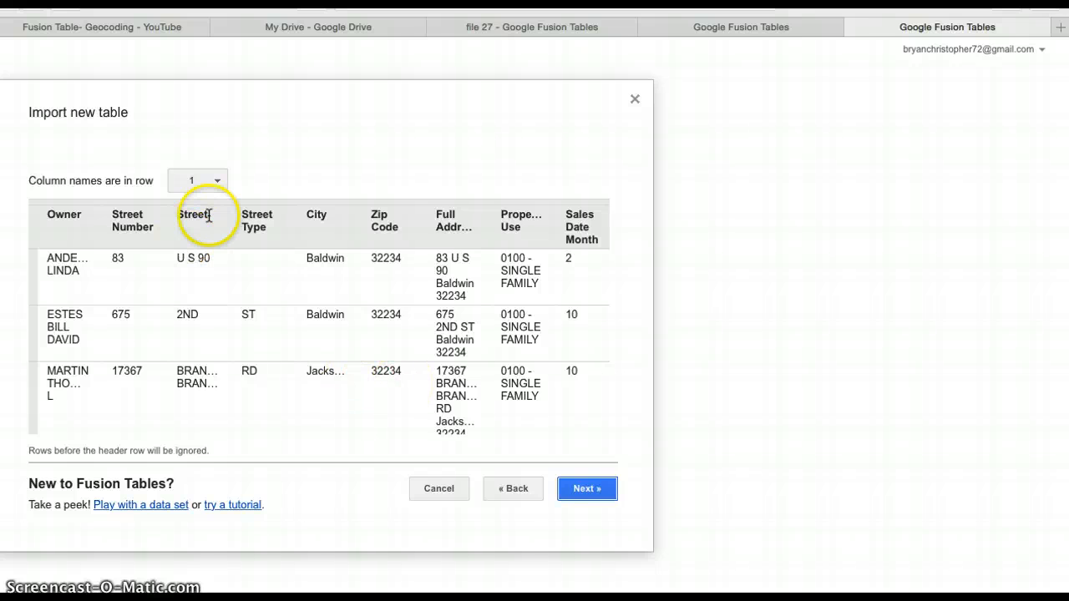
Finish importing the Excel Wkbk 6 table and change the Full Address column's type to Location.
{"action": "left_click", "coordinate": [582, 493]}
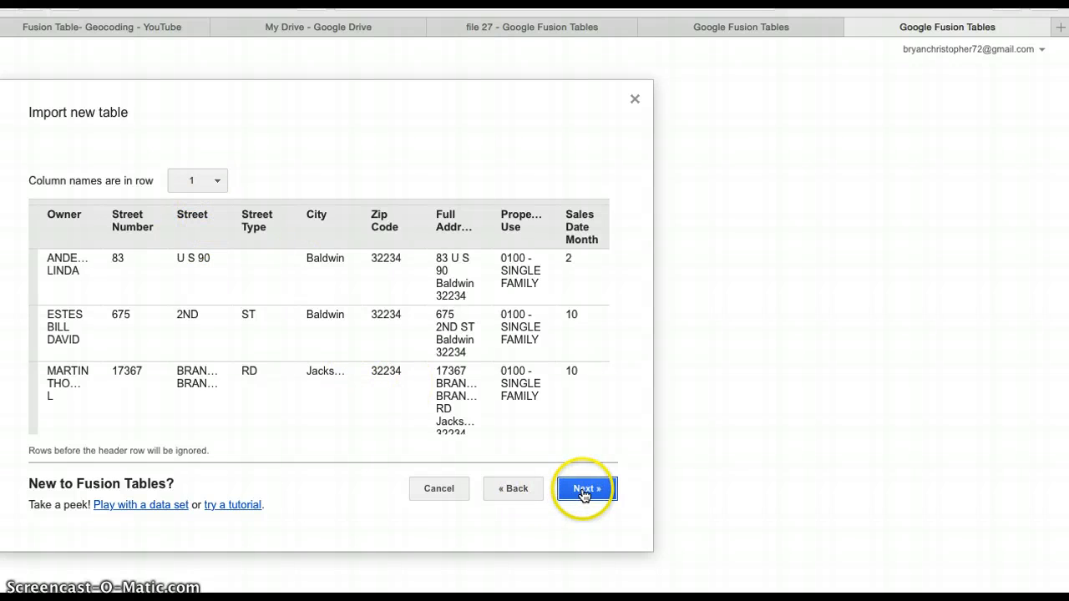
{"action": "left_click", "coordinate": [574, 492]}
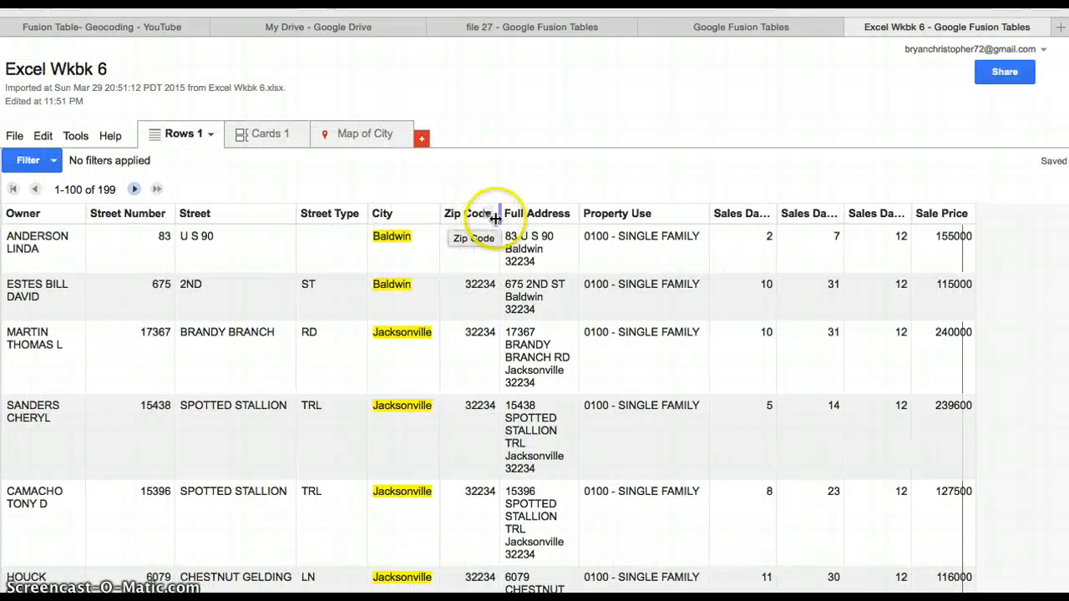
{"action": "left_click", "coordinate": [563, 214]}
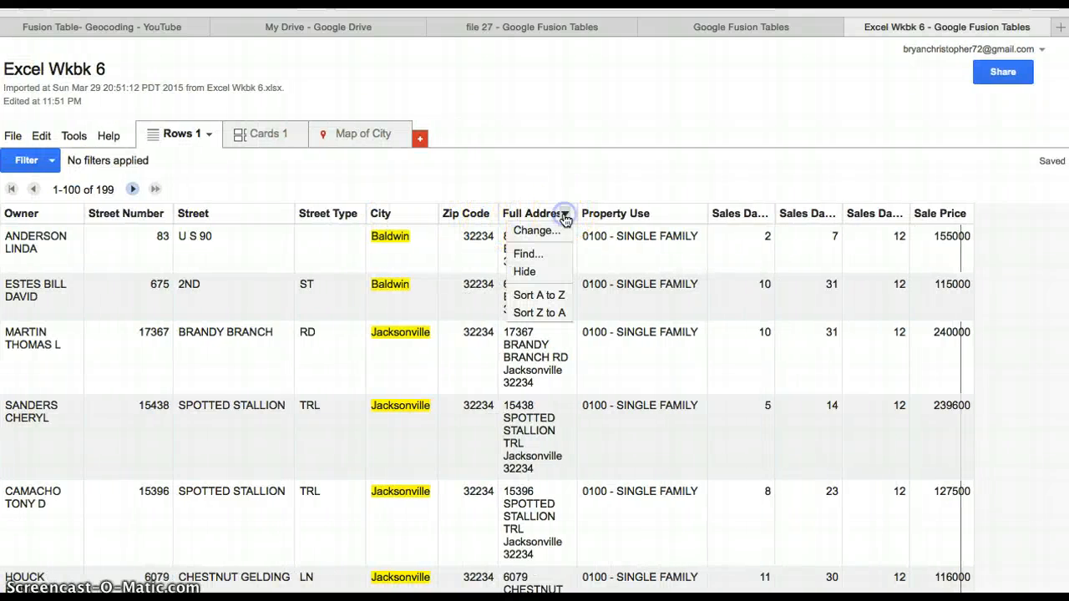
{"action": "left_click", "coordinate": [562, 230]}
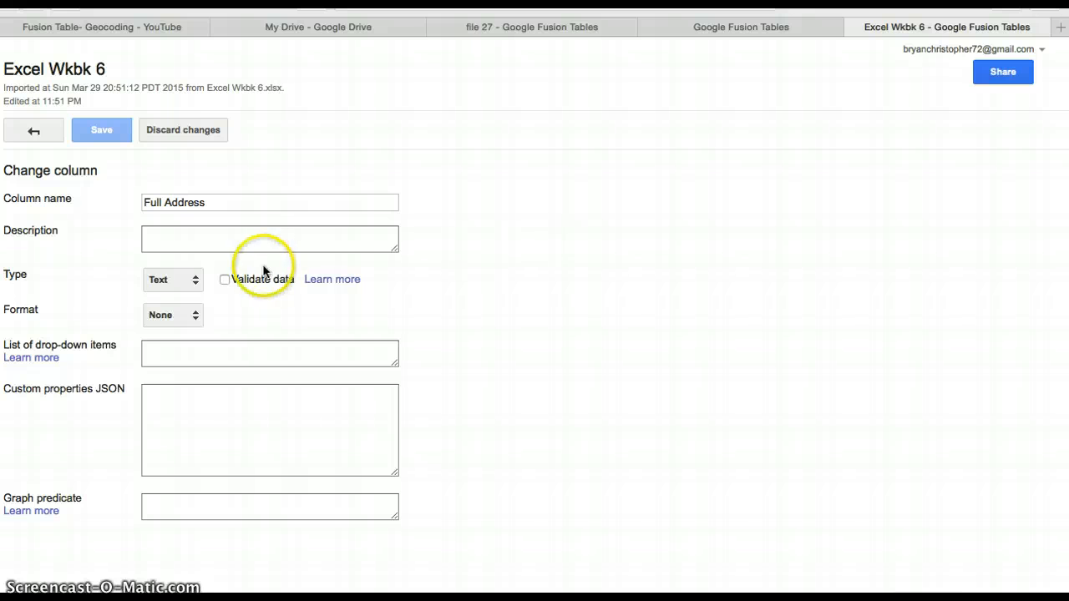
{"action": "left_click", "coordinate": [173, 288]}
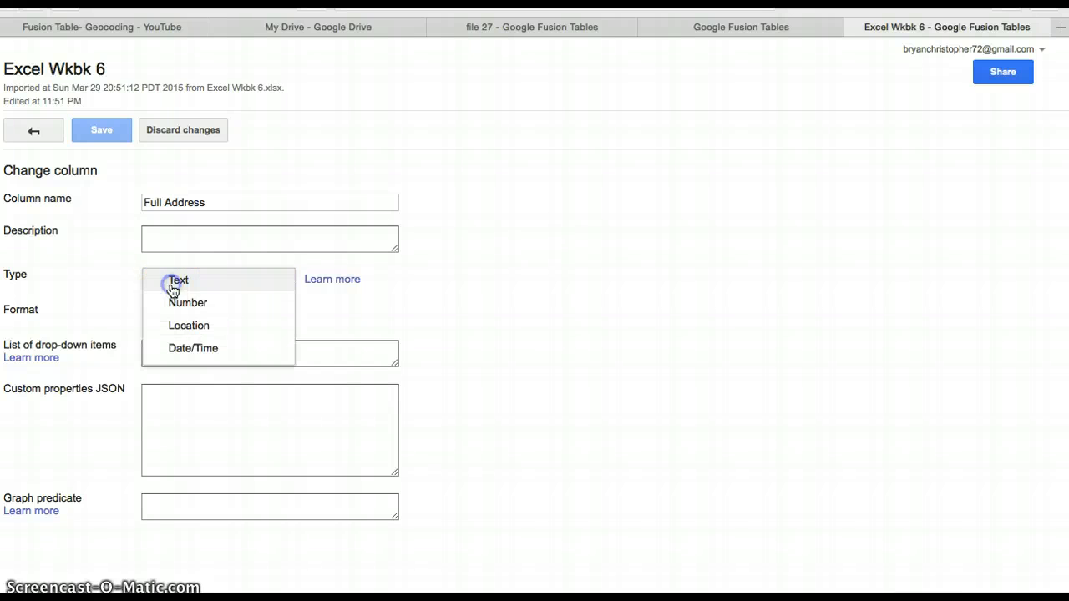
{"action": "left_click", "coordinate": [191, 324]}
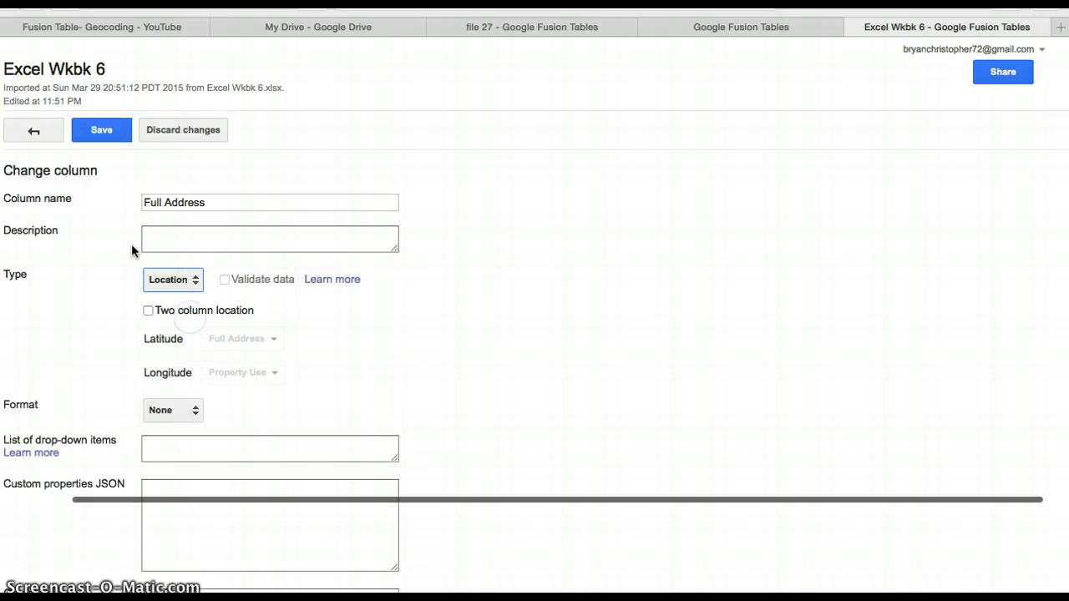
{"action": "left_click", "coordinate": [101, 129]}
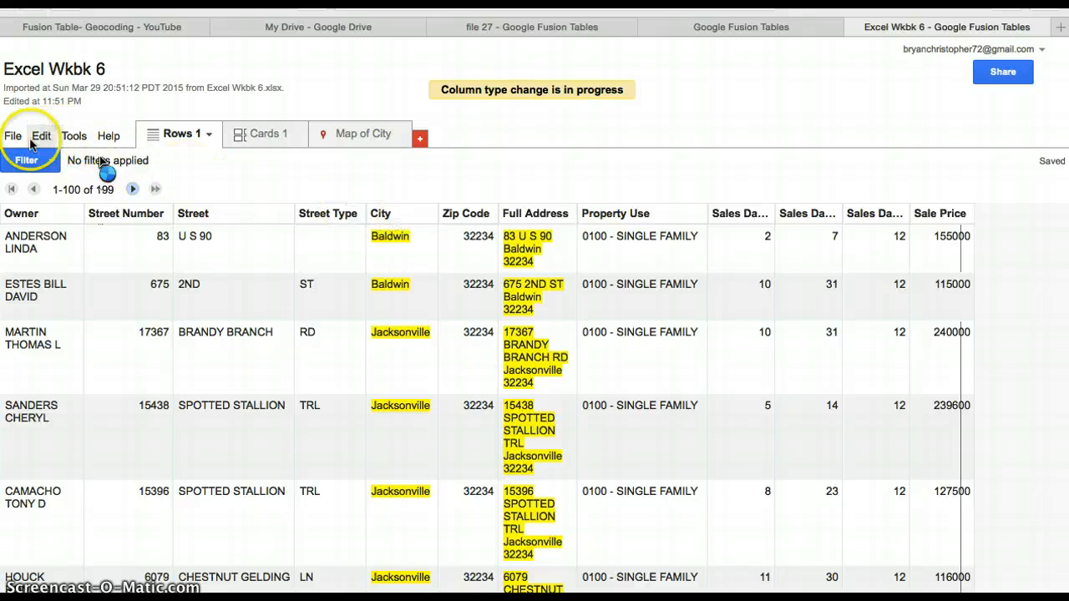
Geocode the table using Full Address as the location column.
{"action": "left_click", "coordinate": [14, 136]}
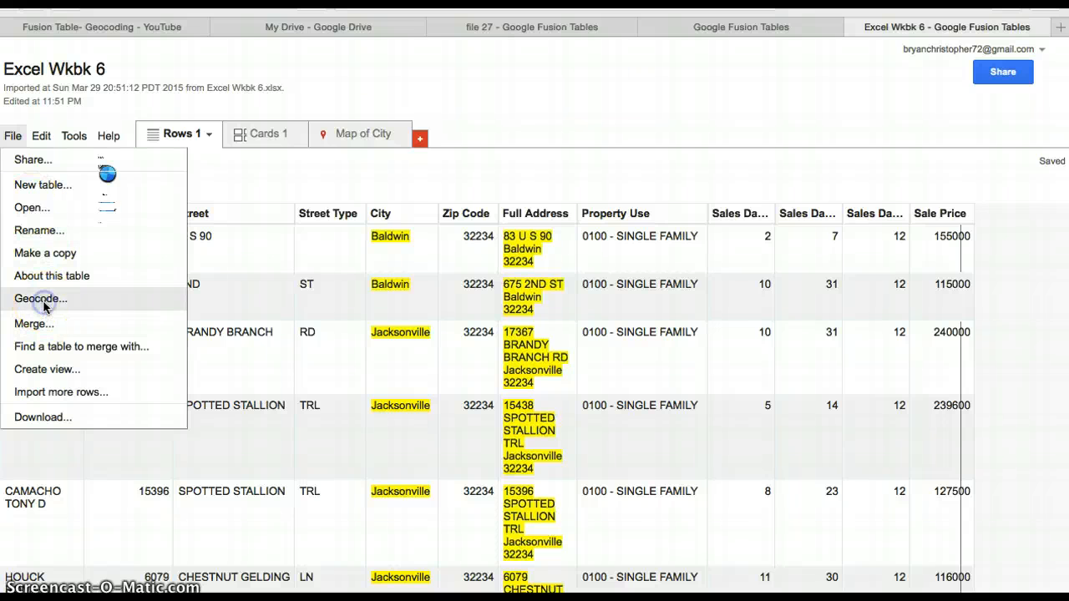
{"action": "left_click", "coordinate": [42, 299]}
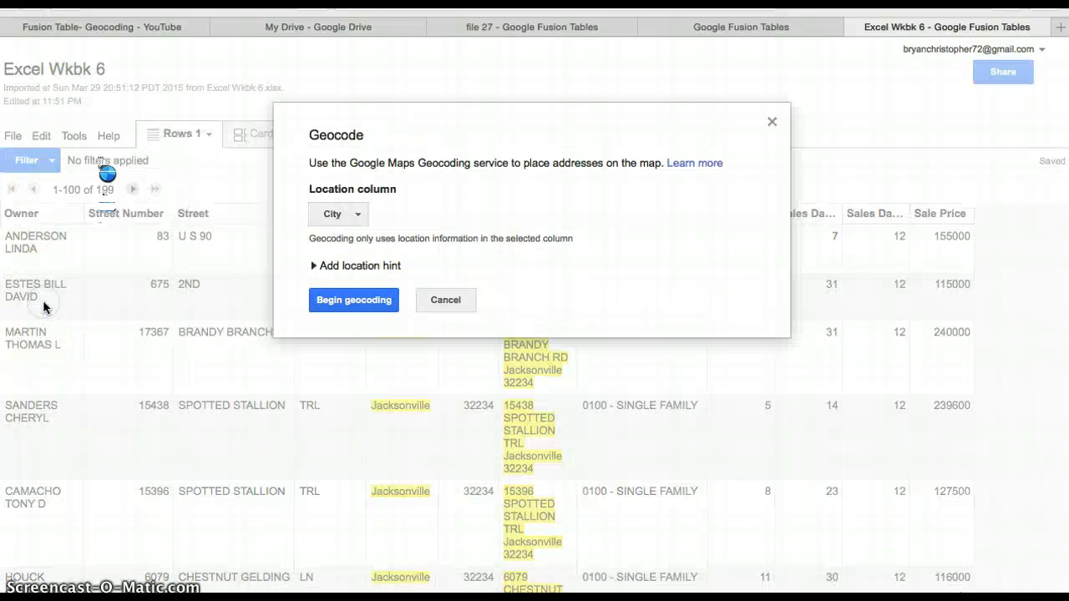
{"action": "left_click", "coordinate": [358, 219]}
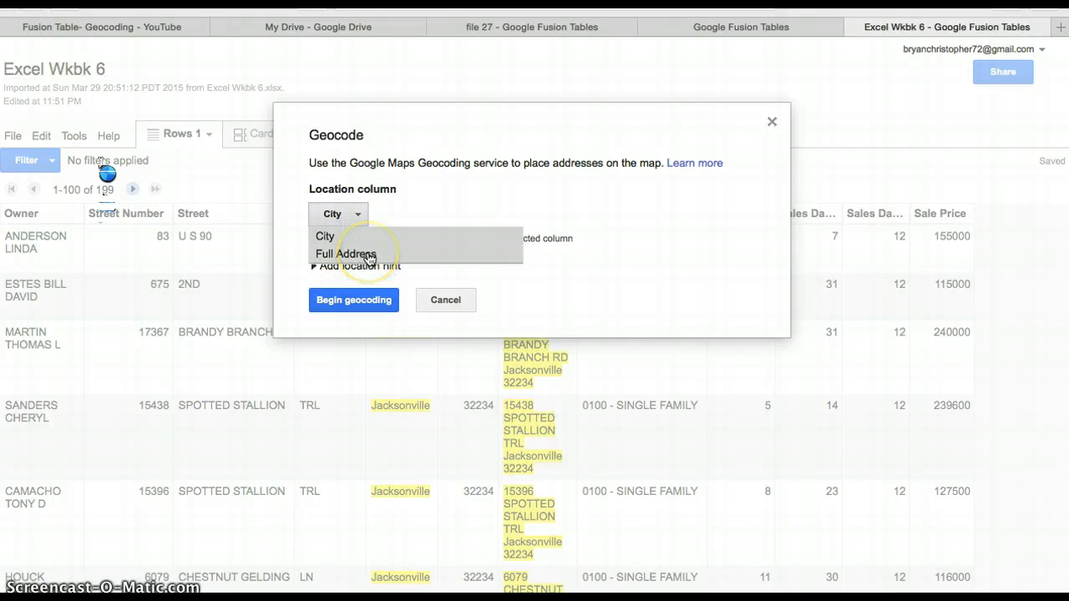
{"action": "left_click", "coordinate": [368, 254]}
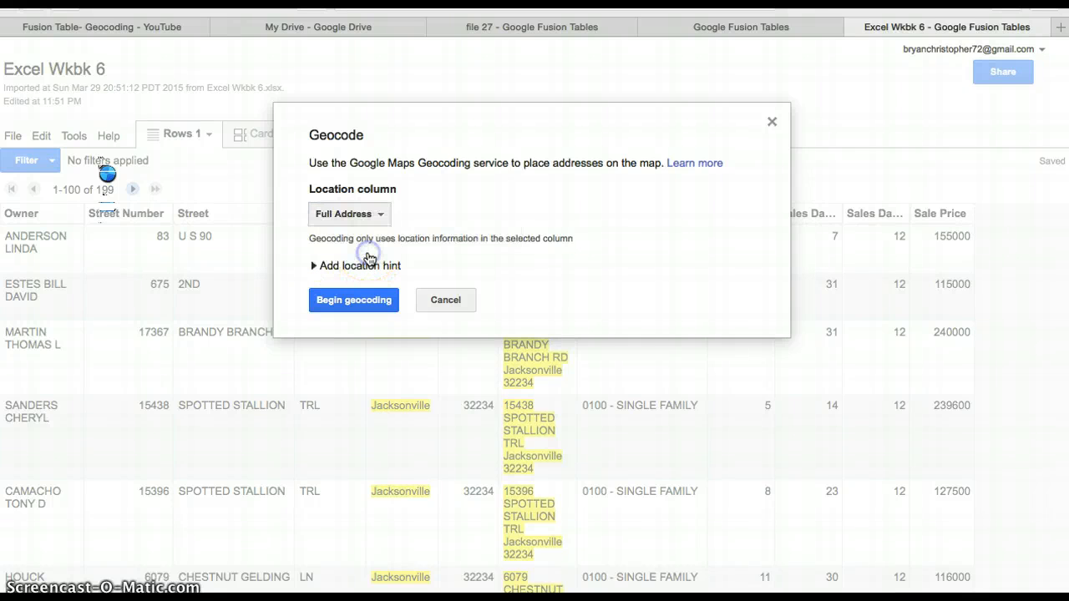
{"action": "left_click", "coordinate": [372, 309]}
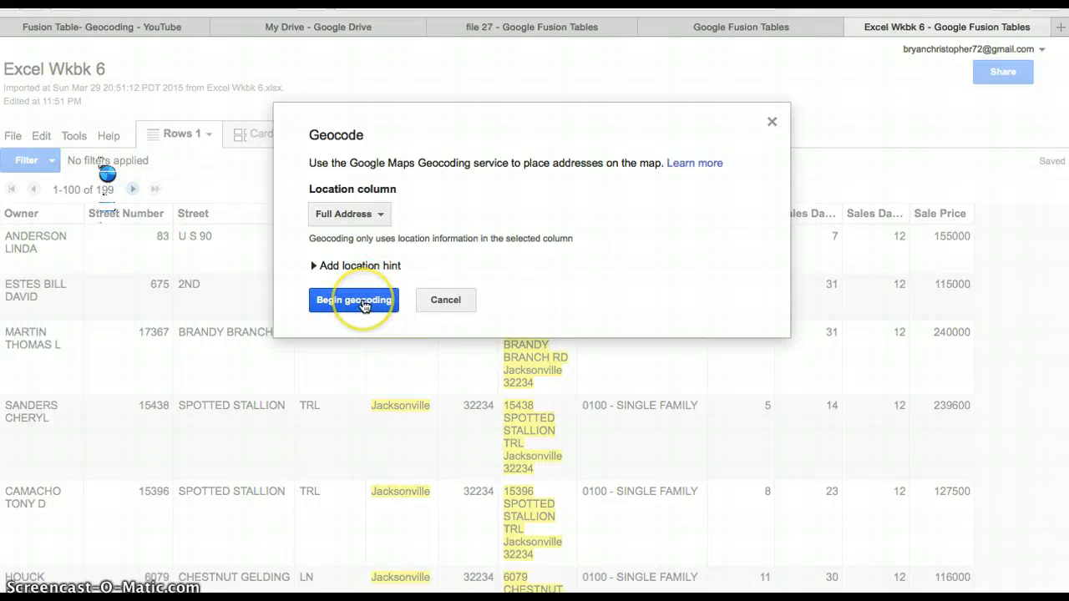
{"action": "left_click", "coordinate": [364, 305]}
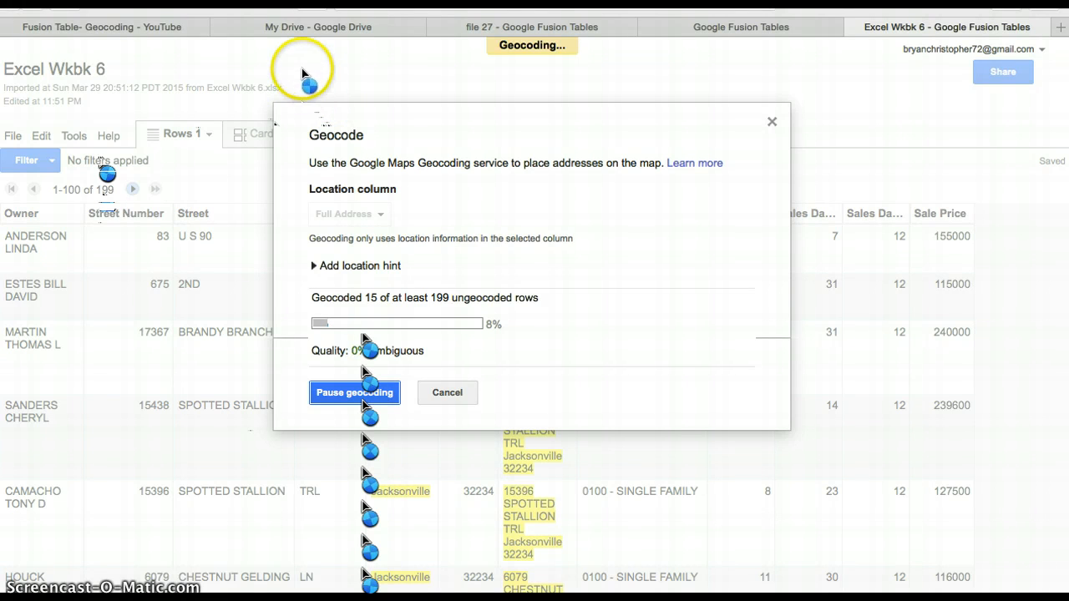
Take the browser window out of full screen and switch to the map of the file 27 table.
{"action": "mouse_move", "coordinate": [172, 22]}
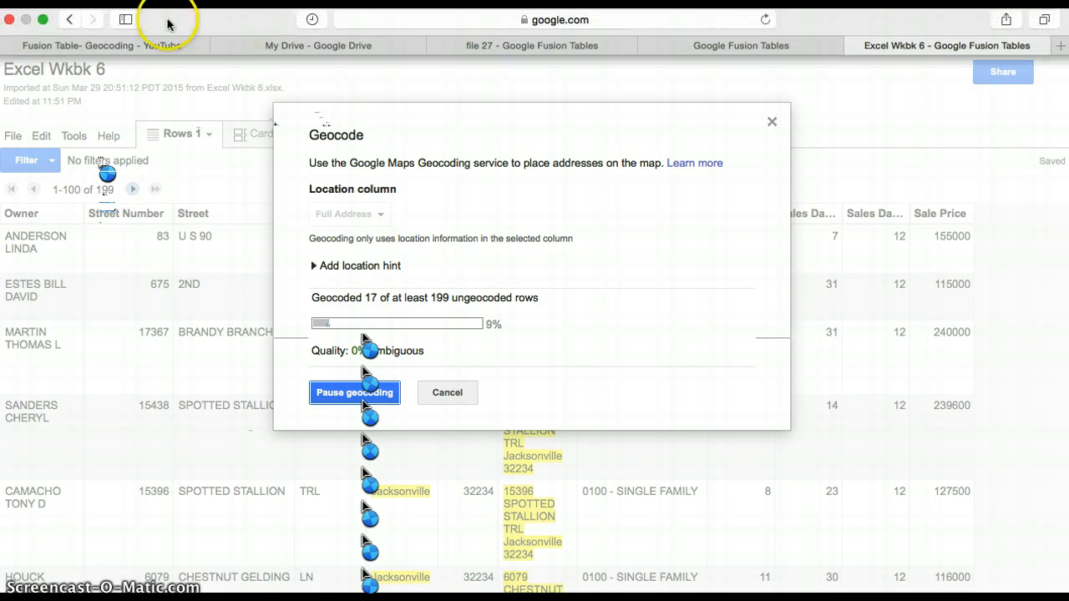
{"action": "left_click", "coordinate": [42, 19]}
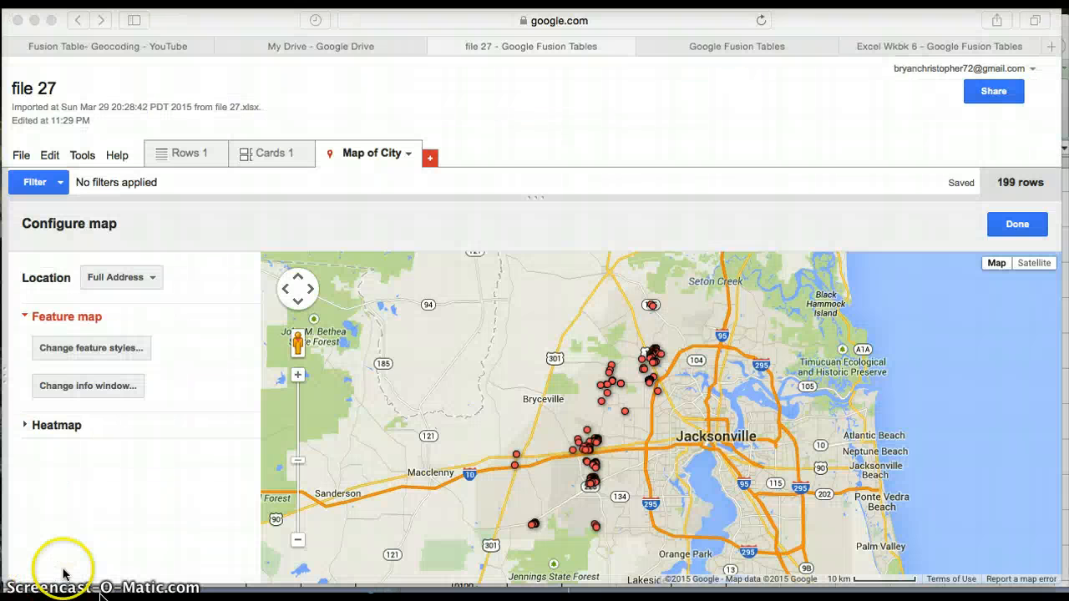
{"action": "left_click", "coordinate": [168, 384]}
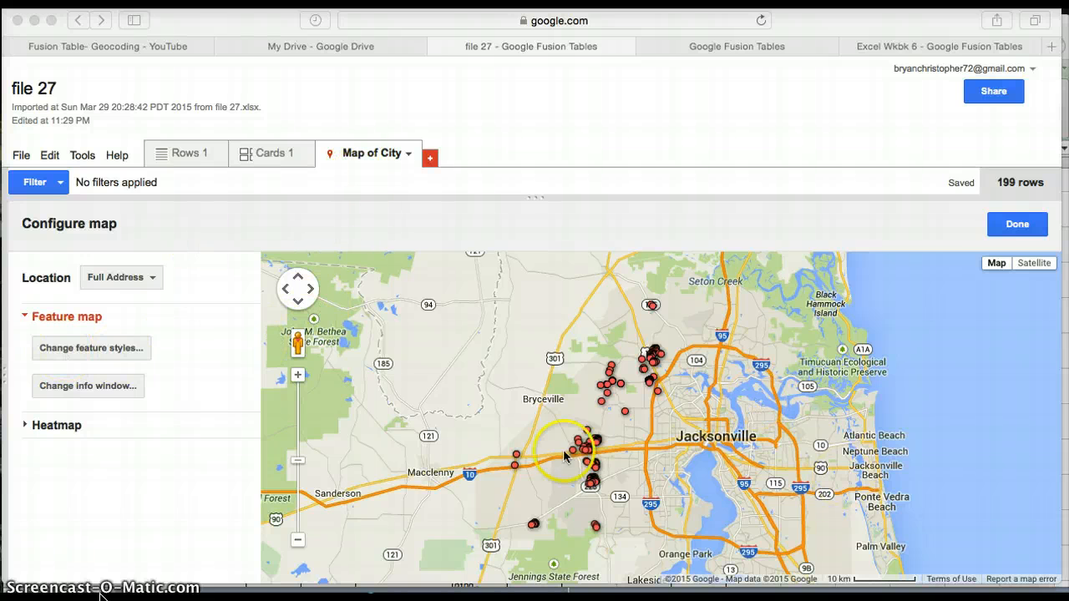
In the map's feature styles, divide the marker icons into 3 buckets based on the Sale Price column.
{"action": "left_click", "coordinate": [104, 352]}
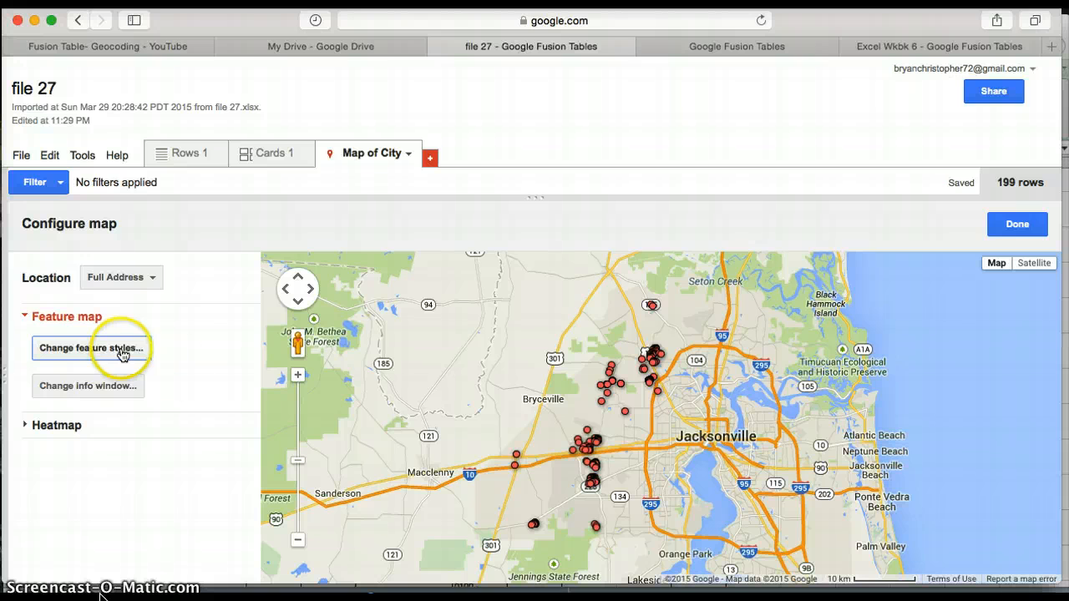
{"action": "left_click", "coordinate": [132, 349]}
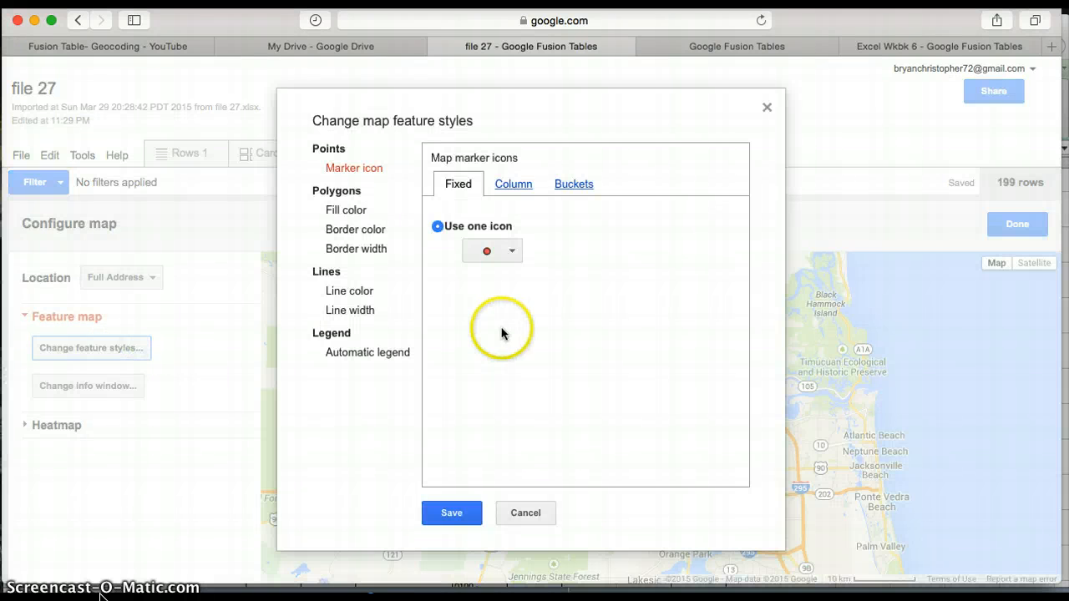
{"action": "left_click", "coordinate": [575, 185]}
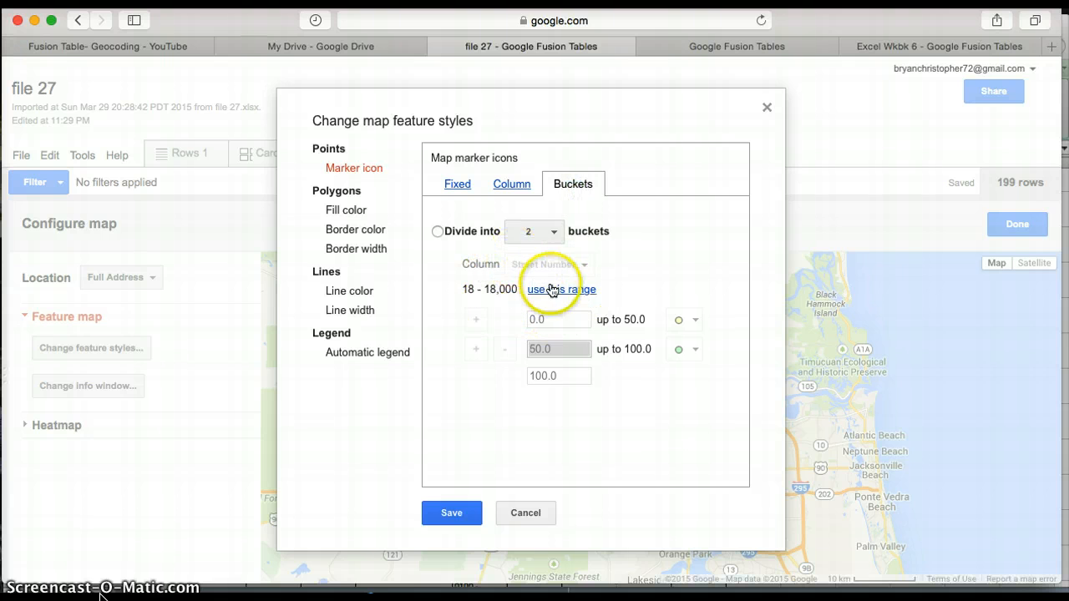
{"action": "left_click", "coordinate": [535, 231]}
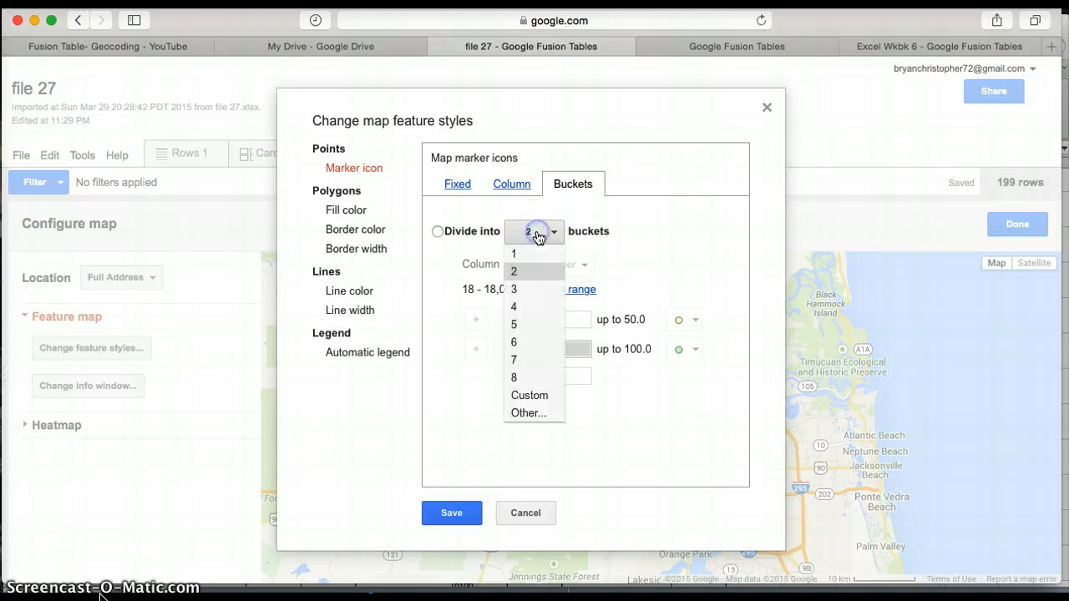
{"action": "left_click", "coordinate": [541, 291]}
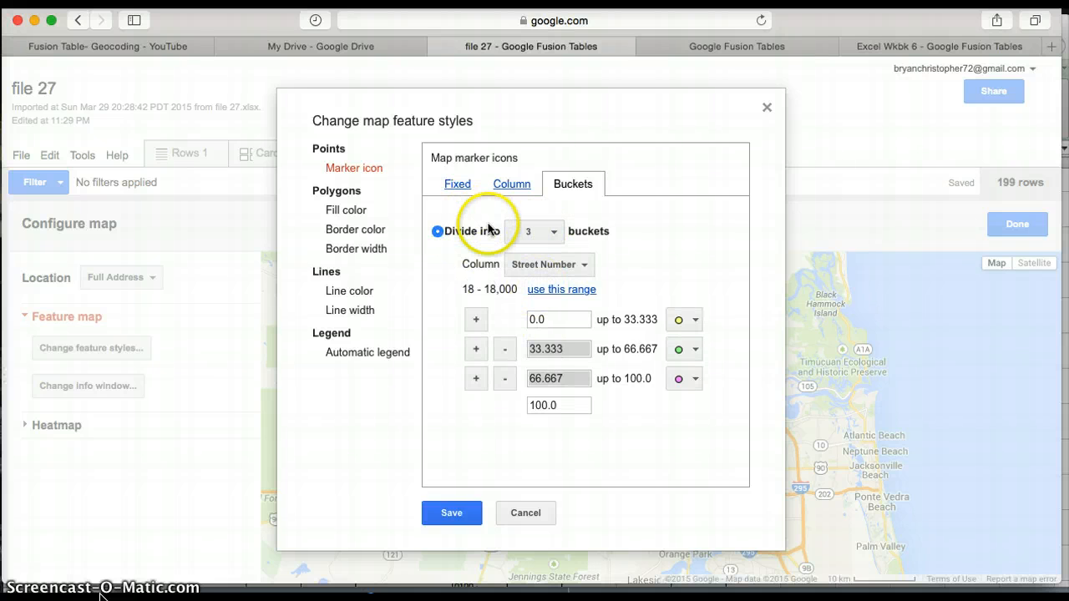
{"action": "left_click", "coordinate": [528, 267]}
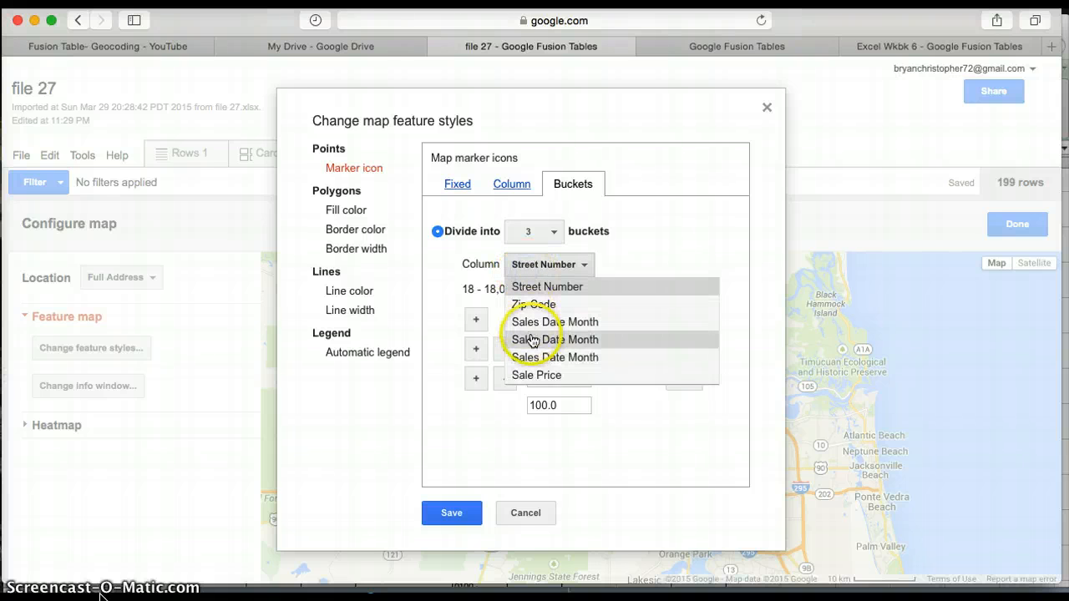
{"action": "left_click", "coordinate": [552, 376]}
Start the first Sale Price bucket at 100,000 and the second at 200,000.
{"action": "left_click", "coordinate": [565, 319]}
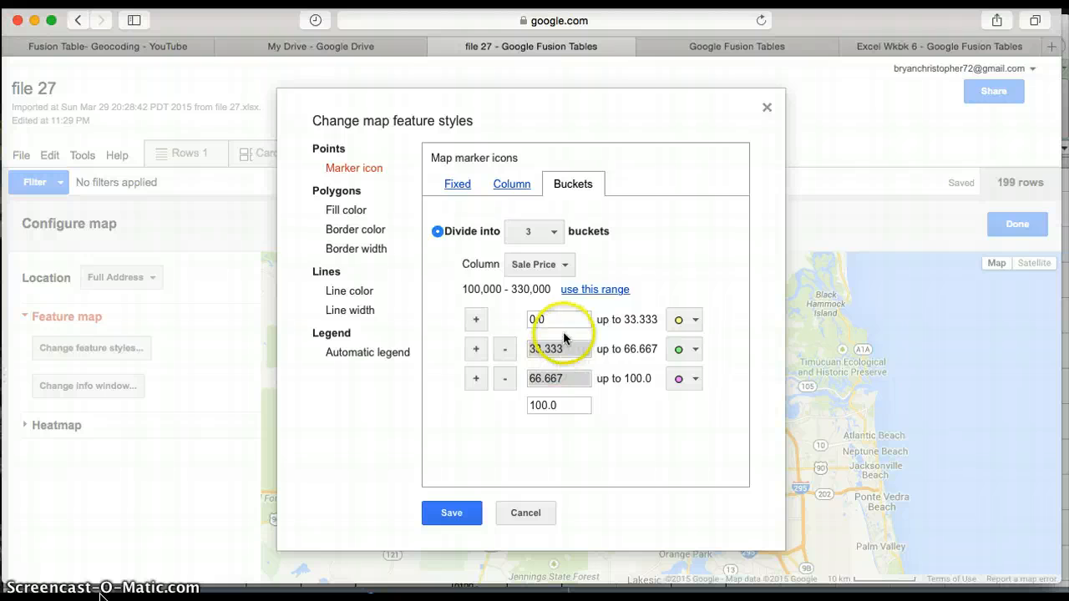
{"action": "left_click", "coordinate": [568, 349]}
{"action": "left_click", "coordinate": [565, 322]}
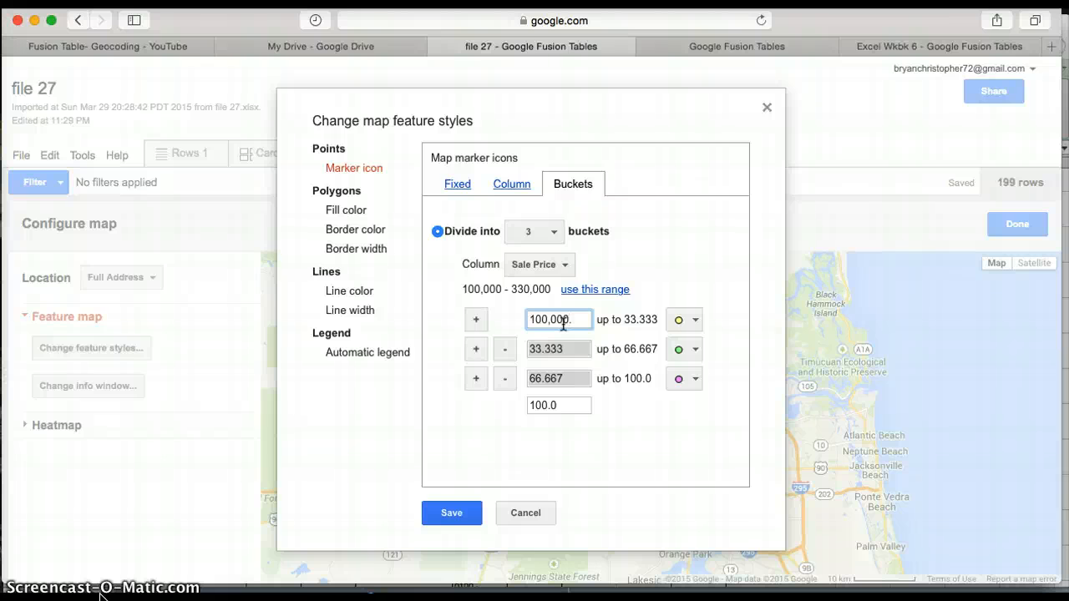
{"action": "left_click", "coordinate": [571, 349]}
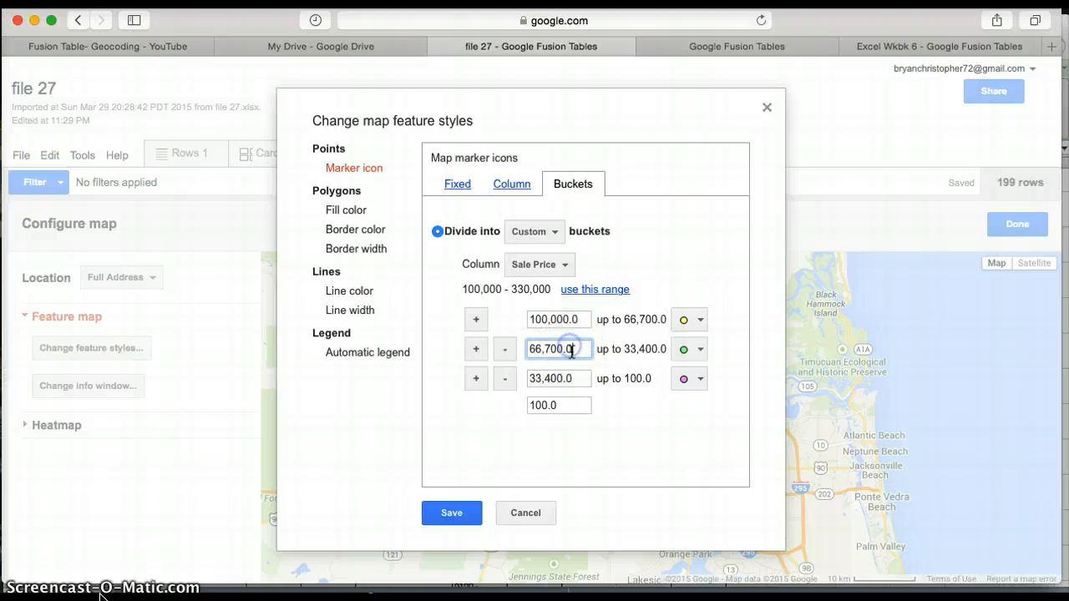
{"action": "key", "text": "BackSpace"}
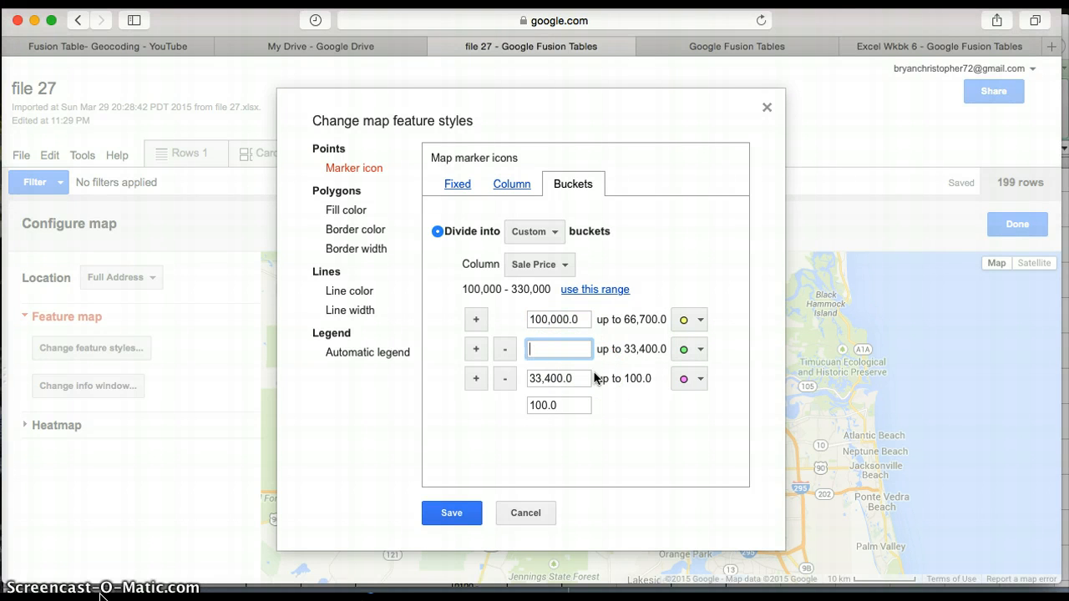
{"action": "type", "text": "200,000.00"}
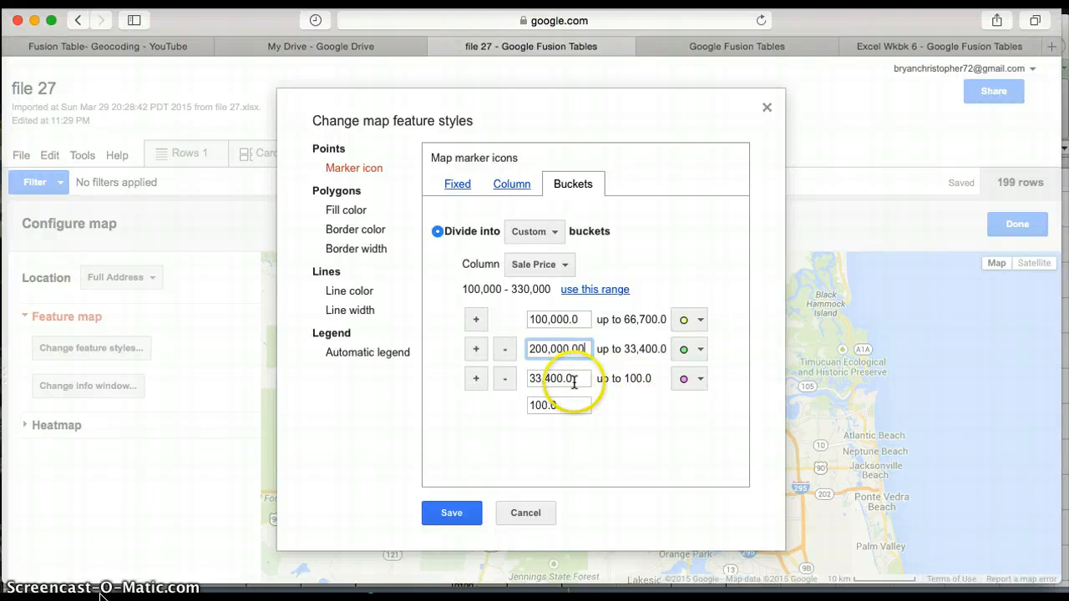
Start the third Sale Price bucket at 300,000 and set its upper limit to 330,000.
{"action": "left_click_drag", "start_coordinate": [573, 380], "coordinate": [526, 379]}
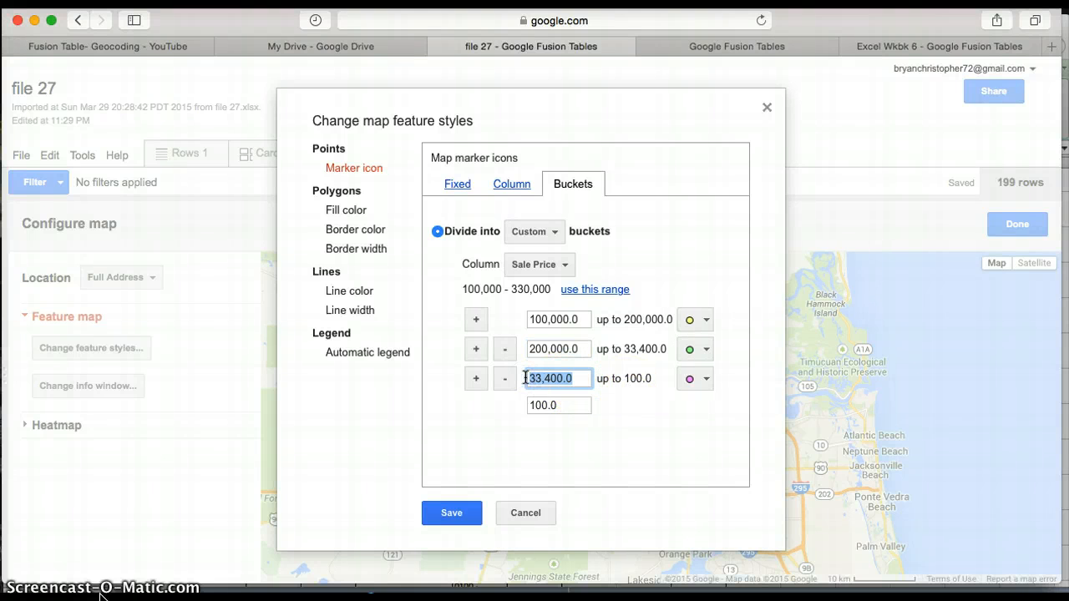
{"action": "key", "text": "BackSpace"}
{"action": "left_click", "coordinate": [571, 410]}
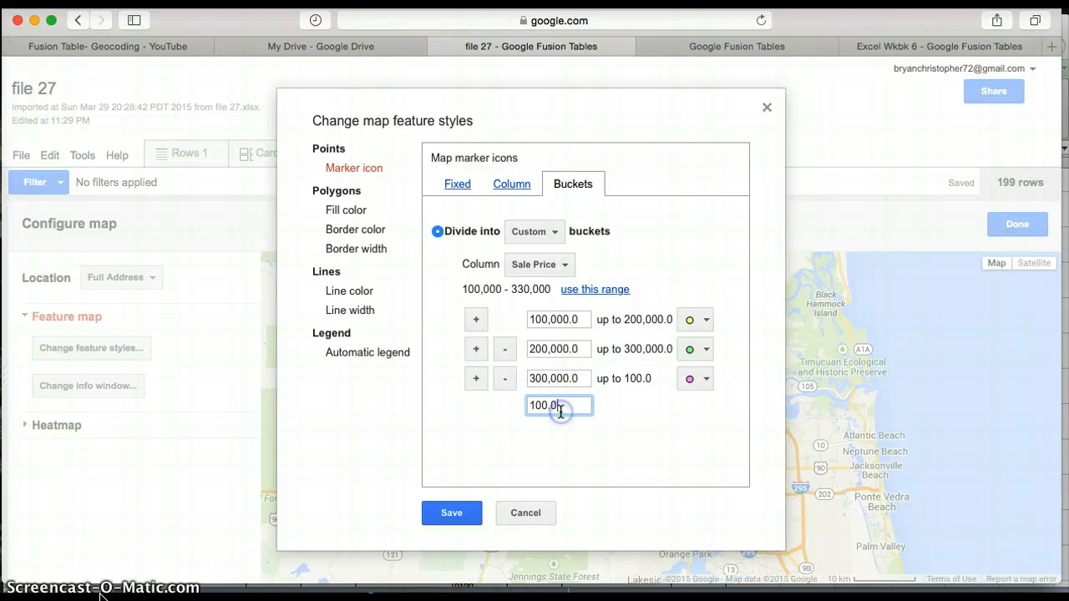
{"action": "key", "text": "BackSpace"}
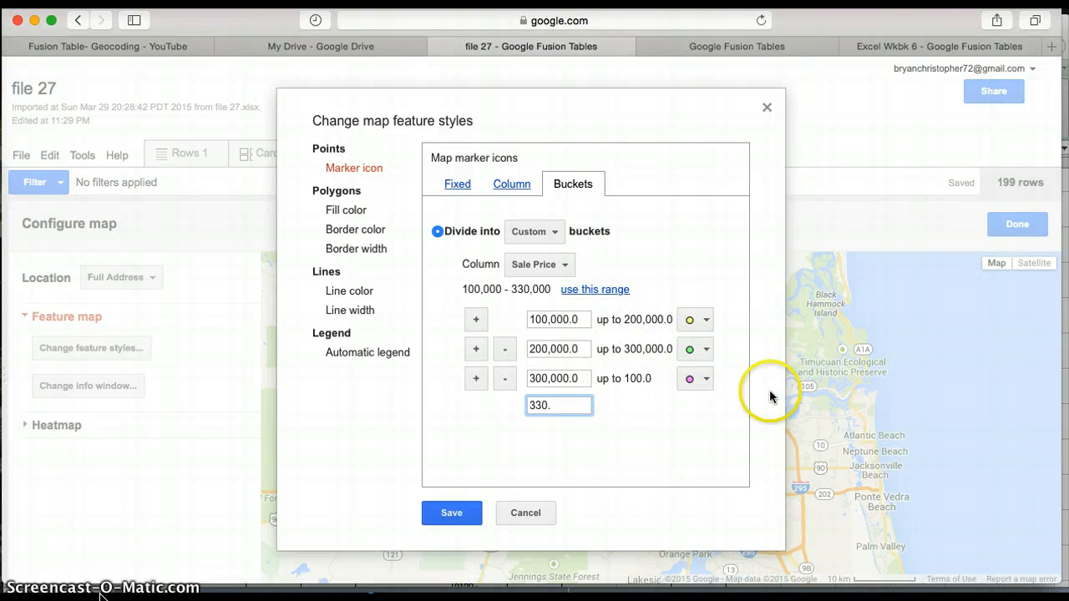
{"action": "key", "text": "BackSpace"}
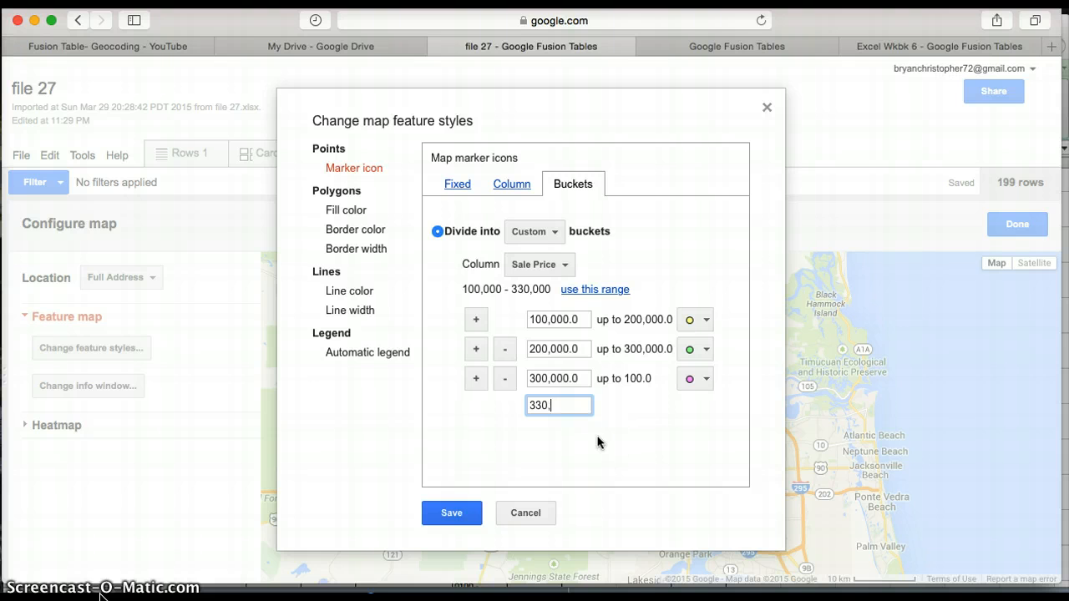
{"action": "type", "text": ",000.00"}
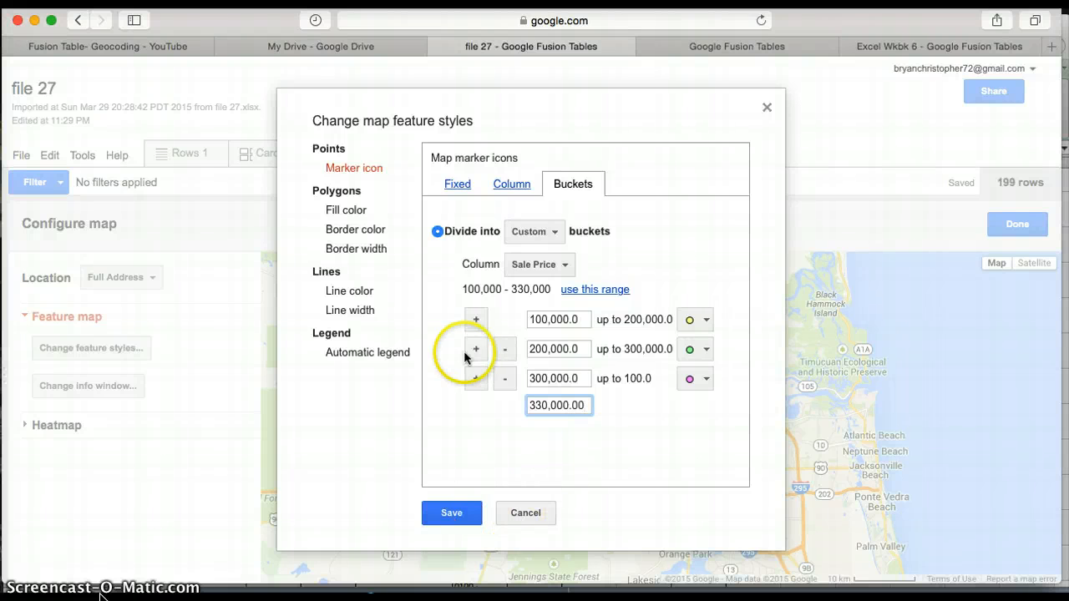
Show the Sale Price marker legend in the map's upper-right corner and save the map style.
{"action": "left_click", "coordinate": [360, 358]}
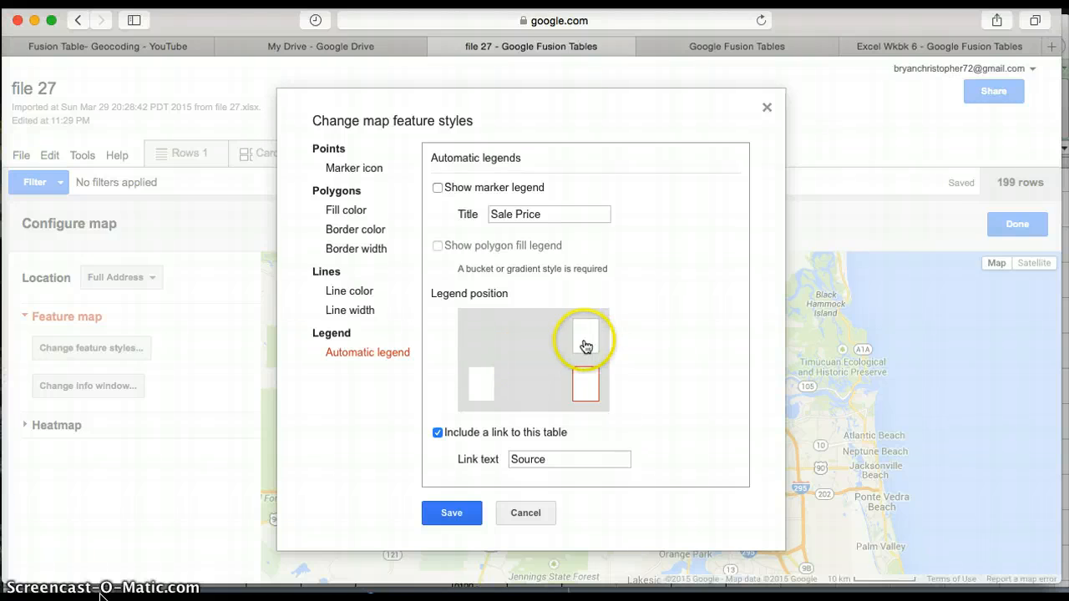
{"action": "left_click", "coordinate": [586, 344]}
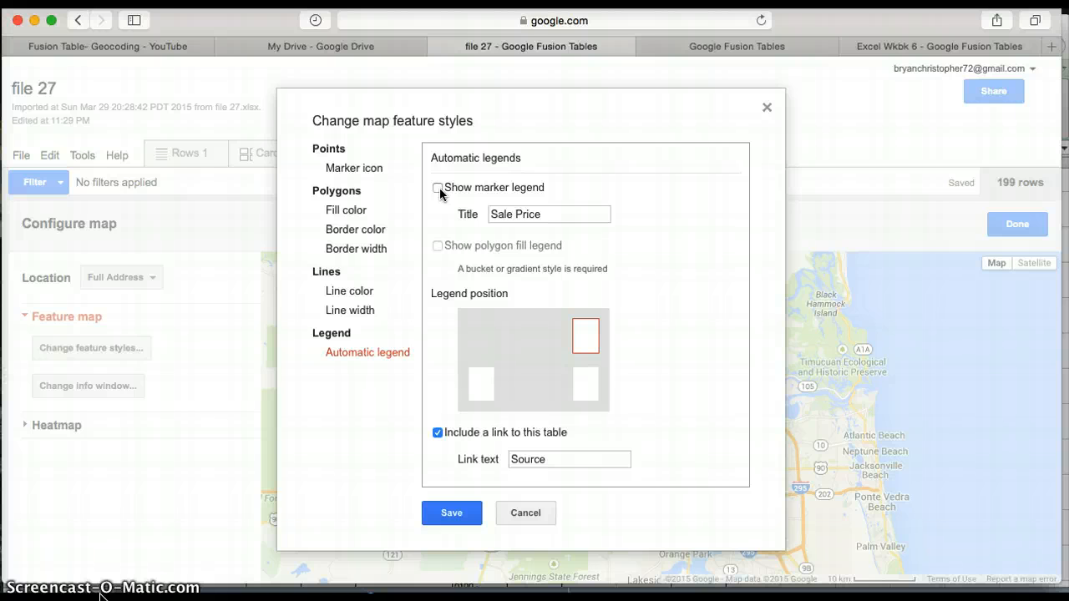
{"action": "left_click", "coordinate": [437, 188]}
{"action": "left_click", "coordinate": [453, 388]}
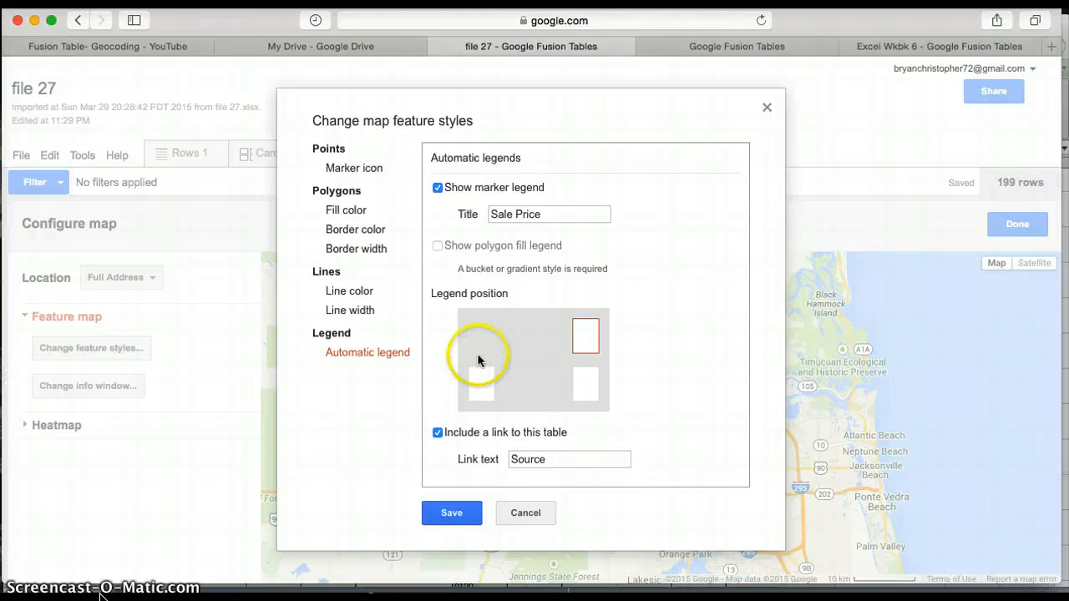
{"action": "left_click", "coordinate": [469, 386]}
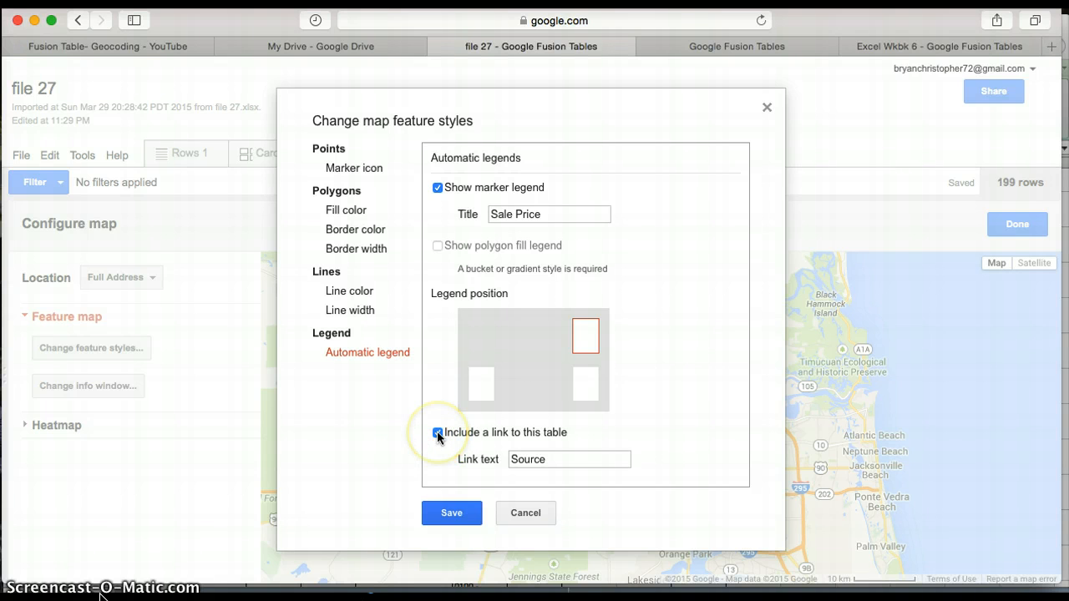
{"action": "left_click", "coordinate": [435, 517]}
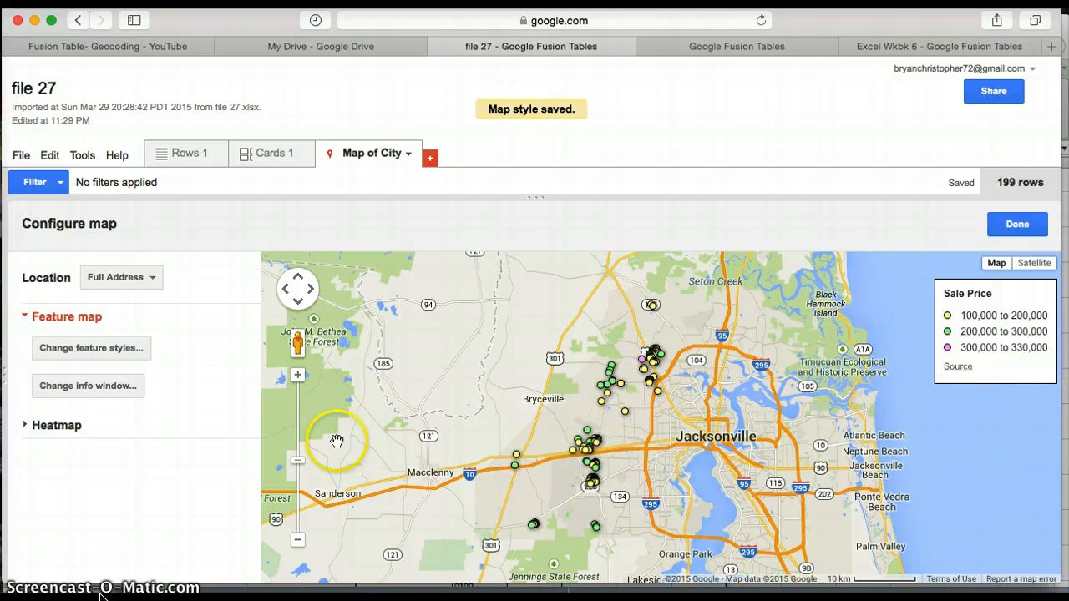
{"action": "left_click", "coordinate": [298, 375]}
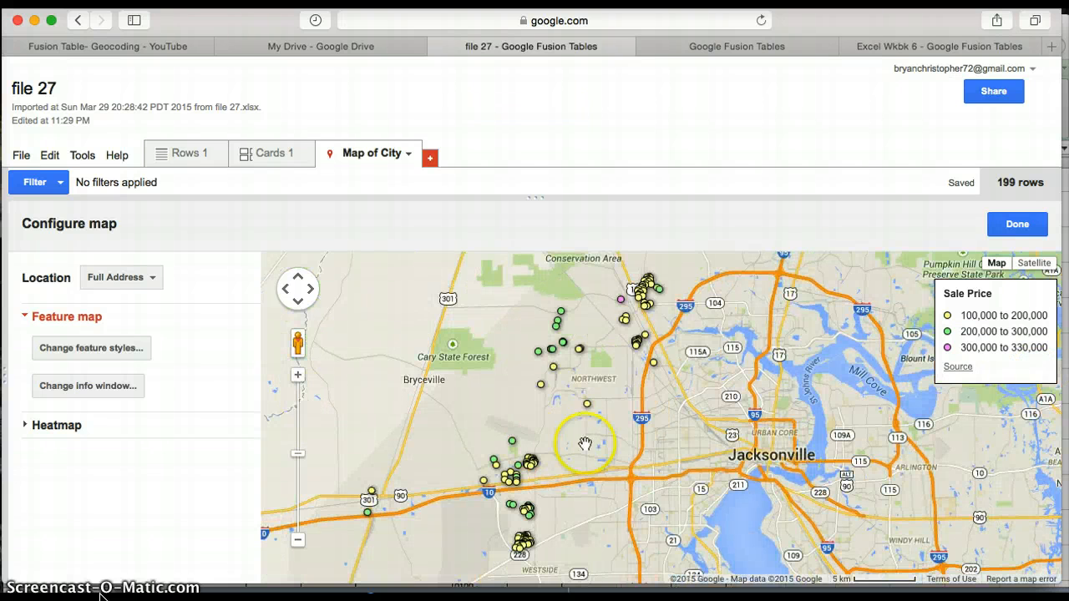